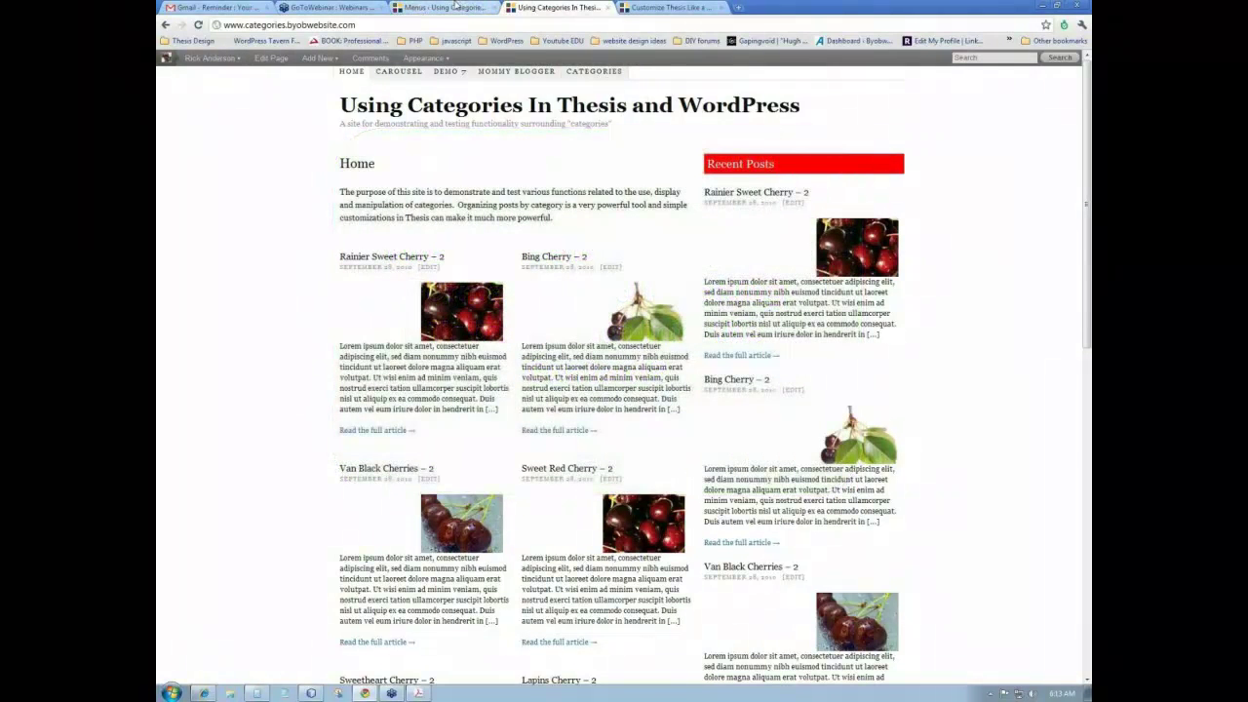
Switch to the browser tab showing the Appearance > Menus admin page
left_click(458, 8)
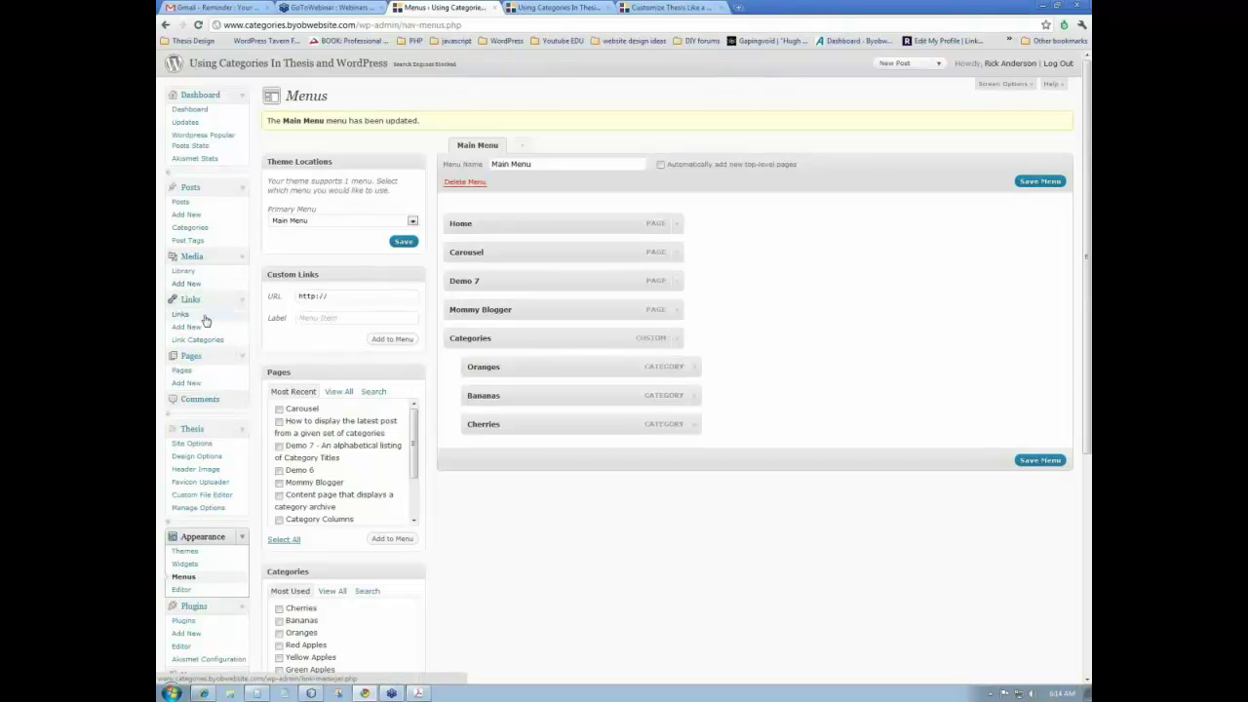
Search the plugin directory for 'wp tables reloaded', then install and activate WP-Table Reloaded 1.8
scroll(209, 332, "down", 3)
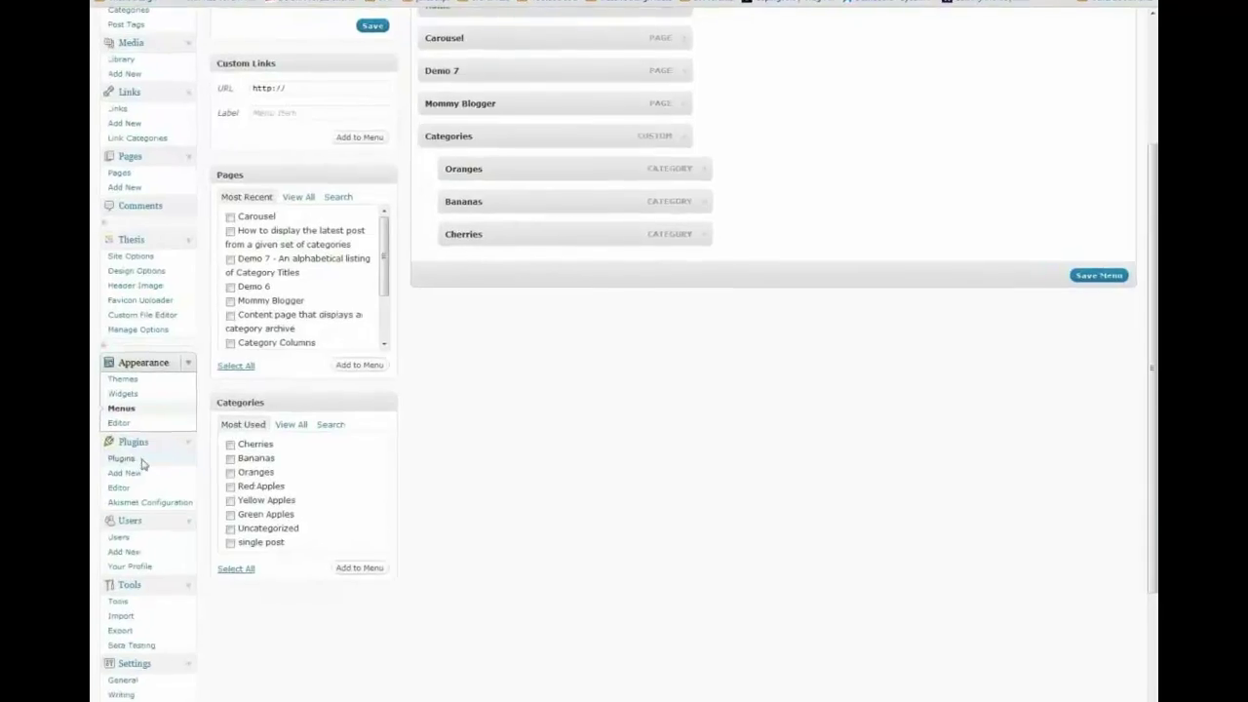
left_click(97, 475)
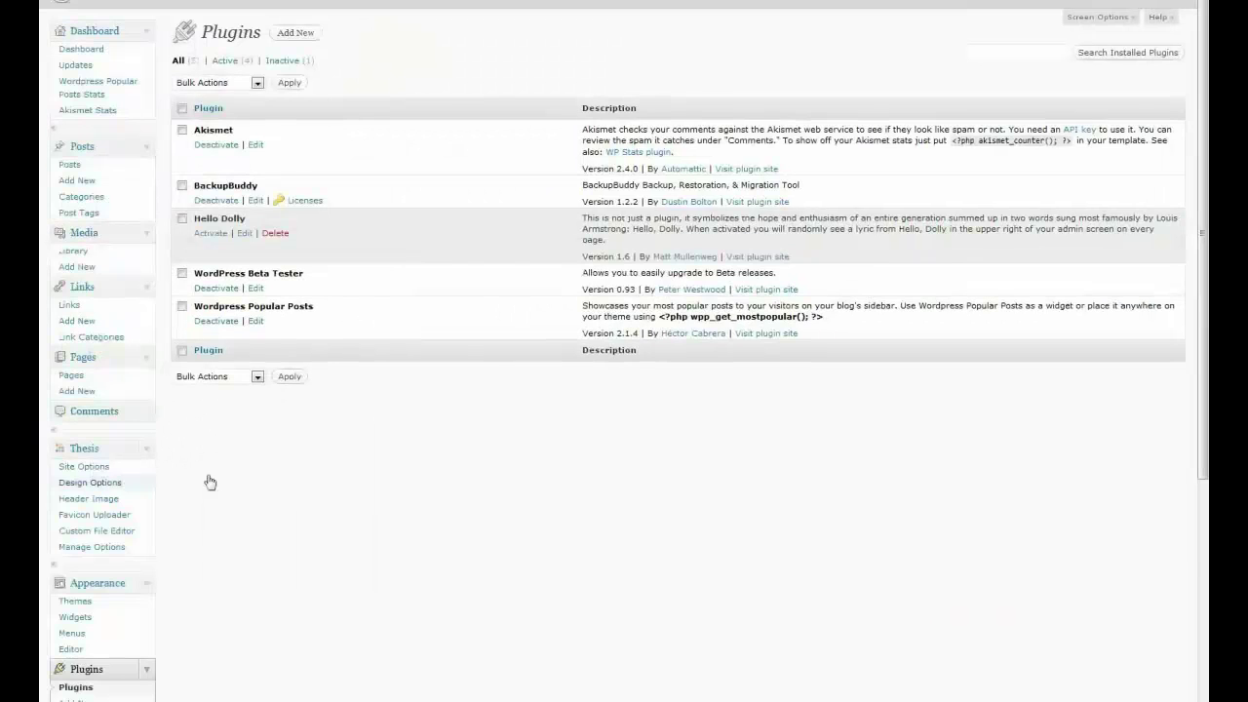
left_click(293, 34)
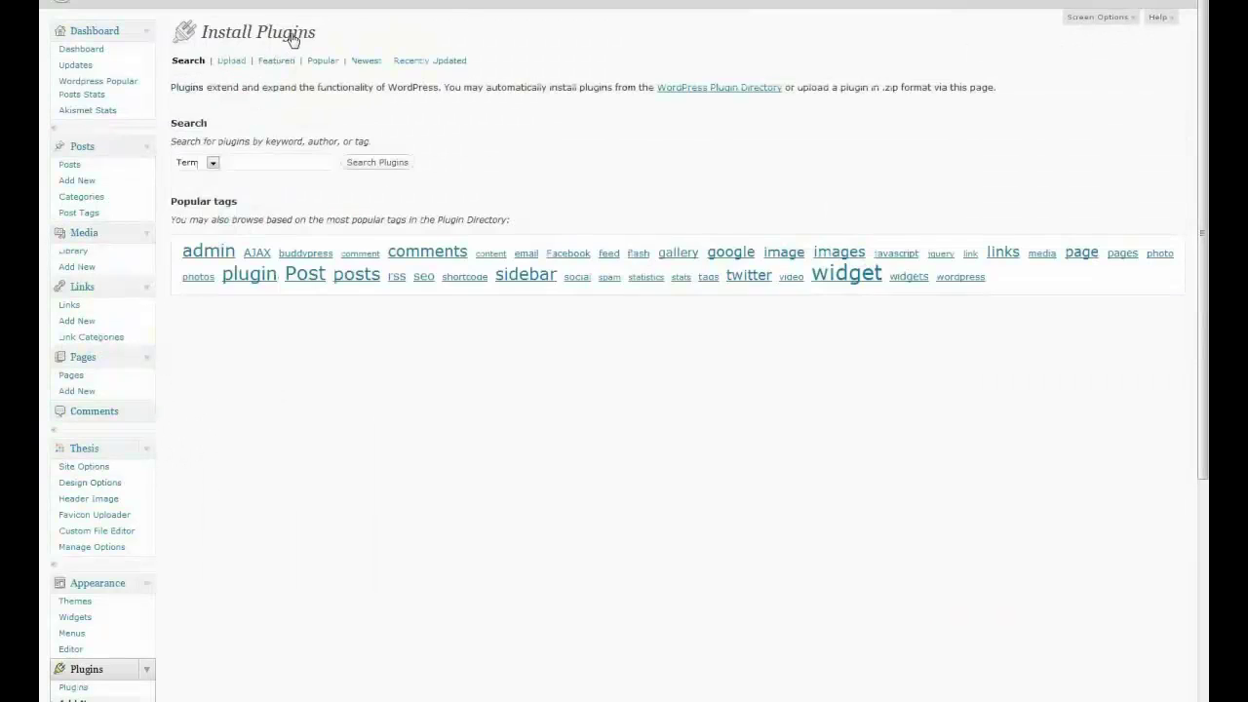
left_click(250, 161)
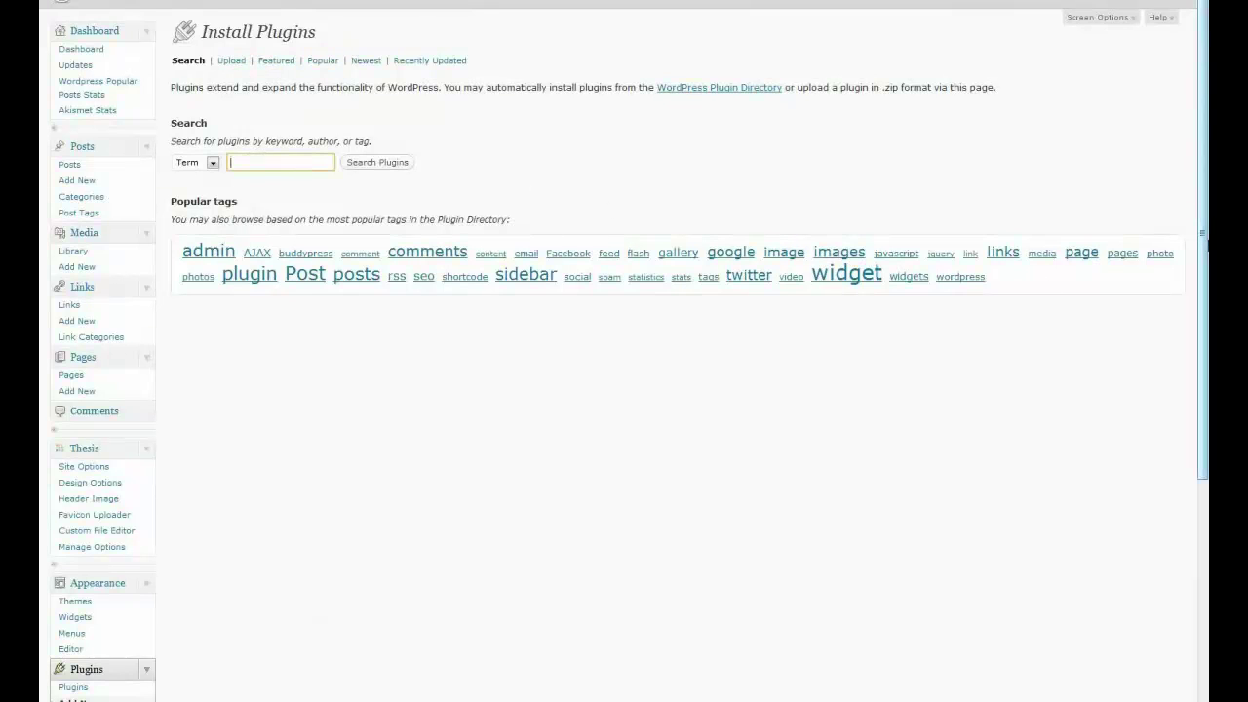
type("wp tables reloaded")
key("Return")
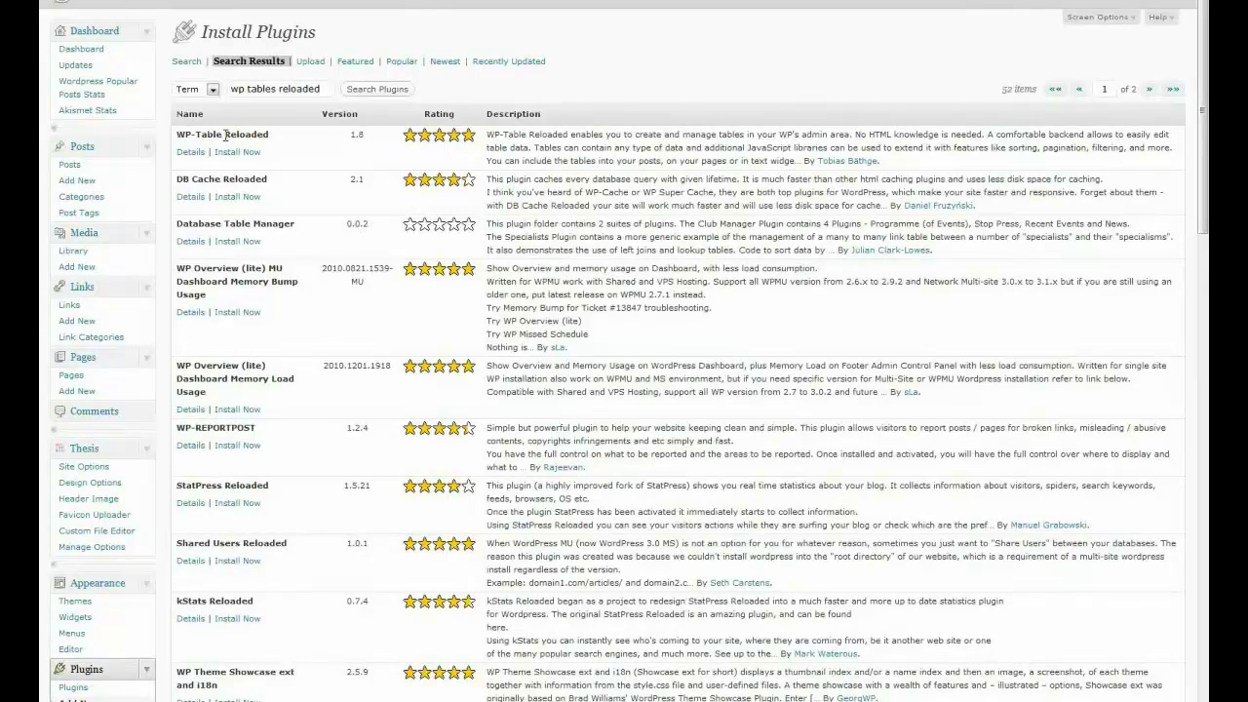
left_click(238, 152)
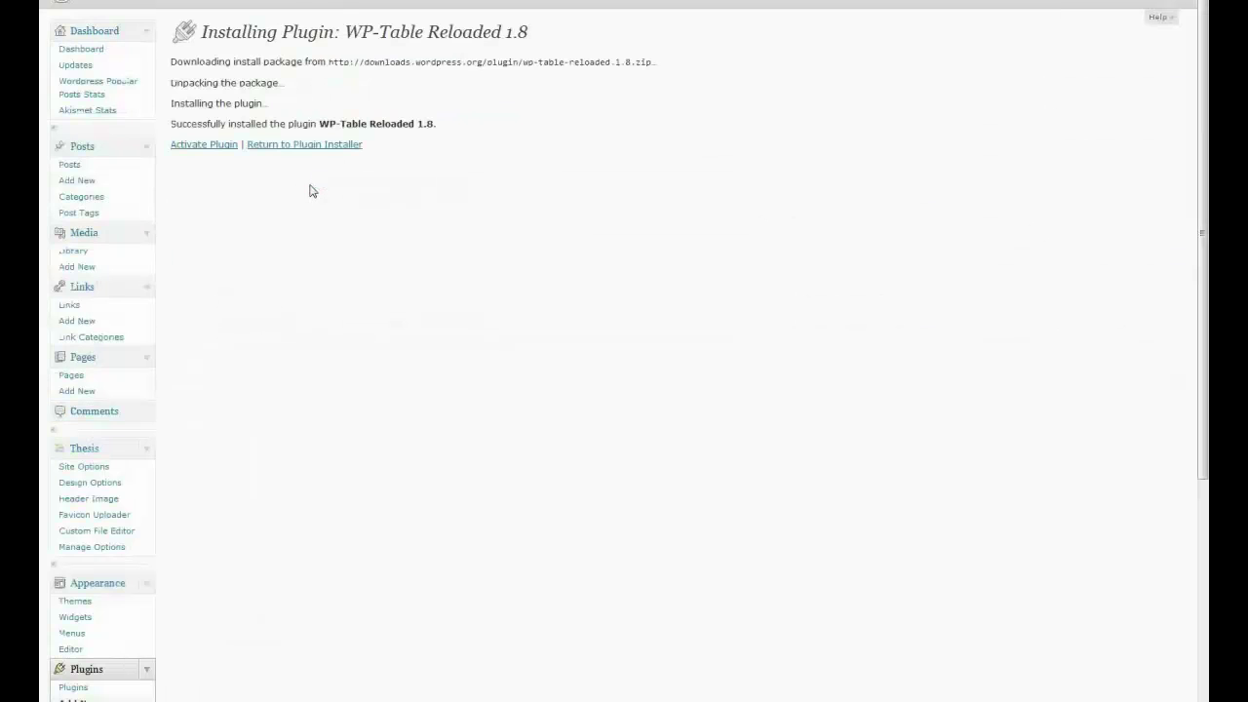
left_click(212, 145)
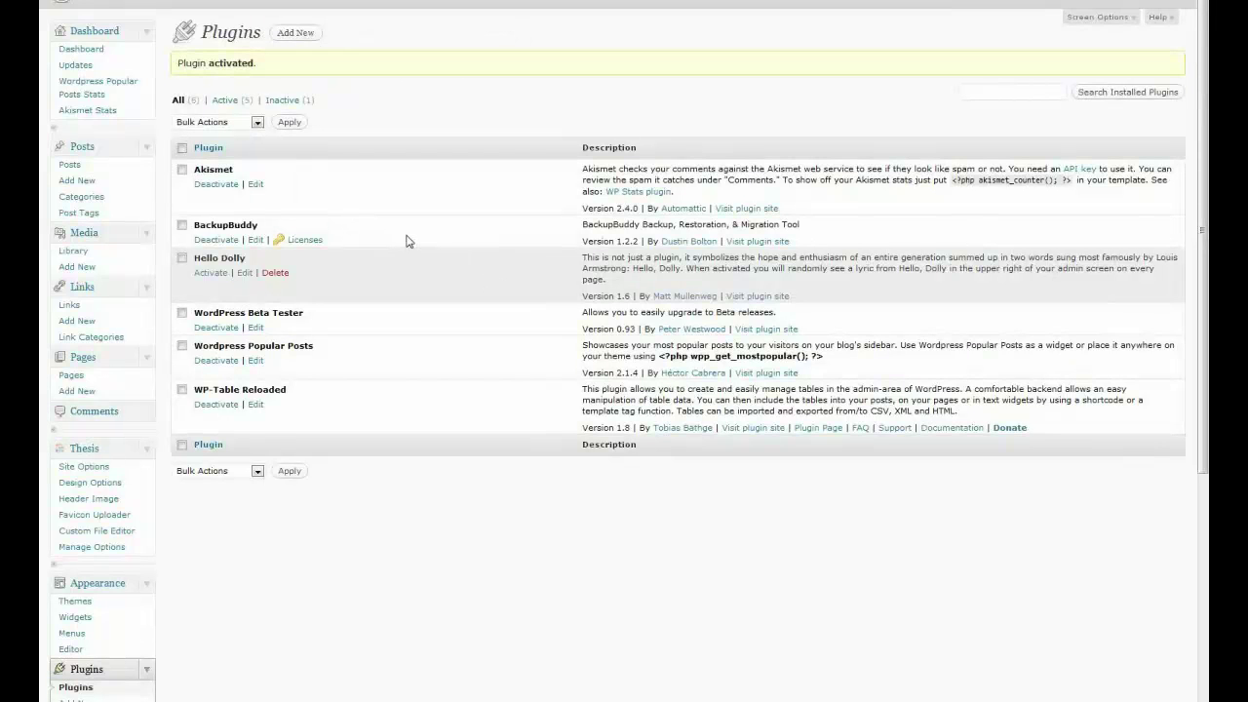
Add a new WP-Table Reloaded table with the default 5 rows and 5 columns
scroll(409, 242, "down", 3)
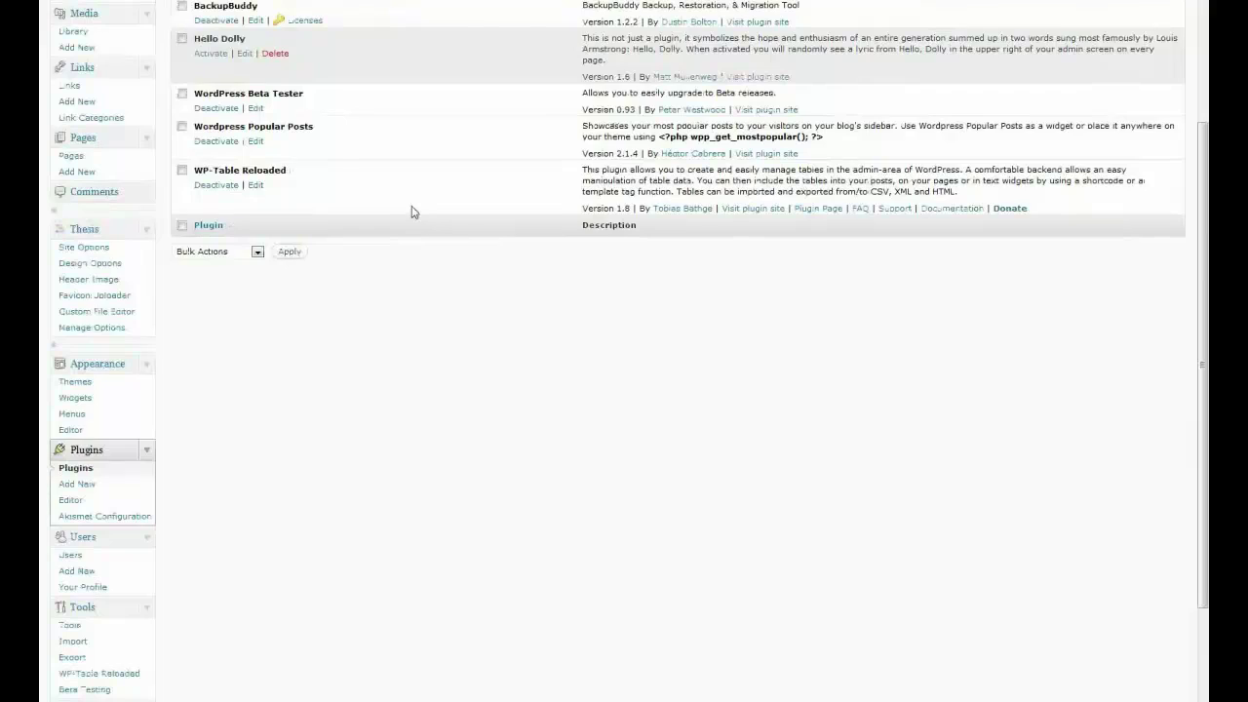
scroll(415, 212, "down", 3)
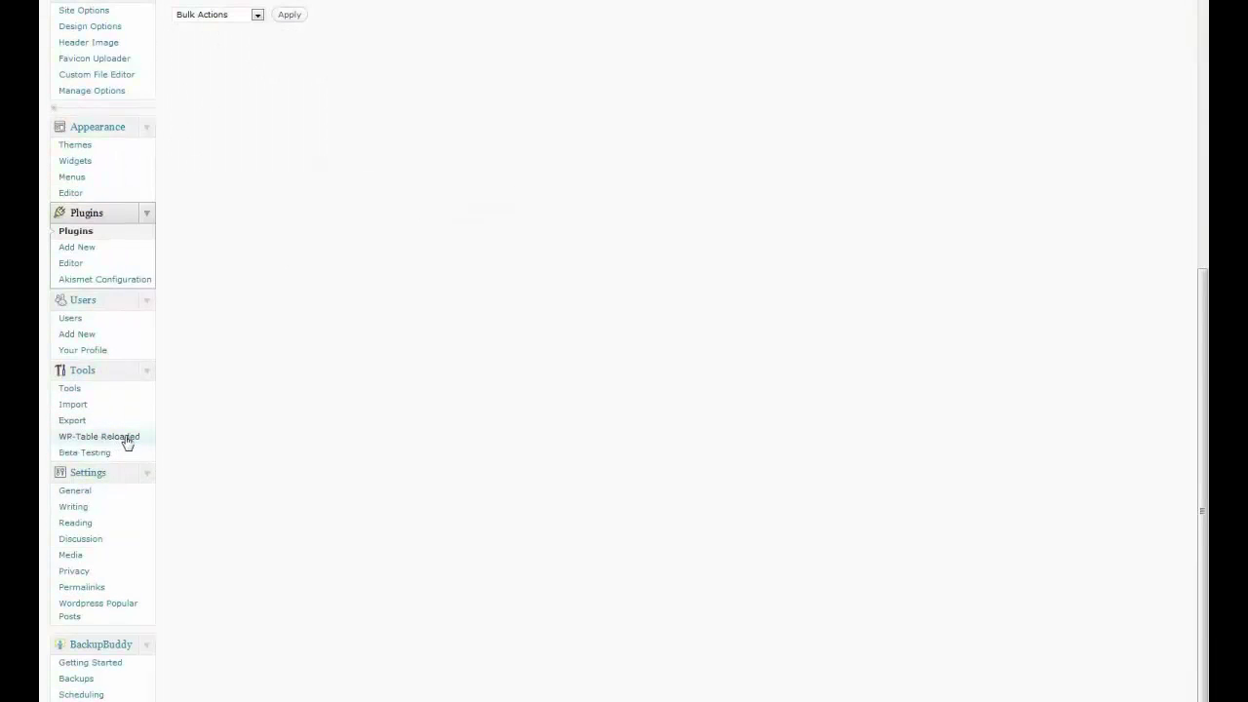
left_click(126, 439)
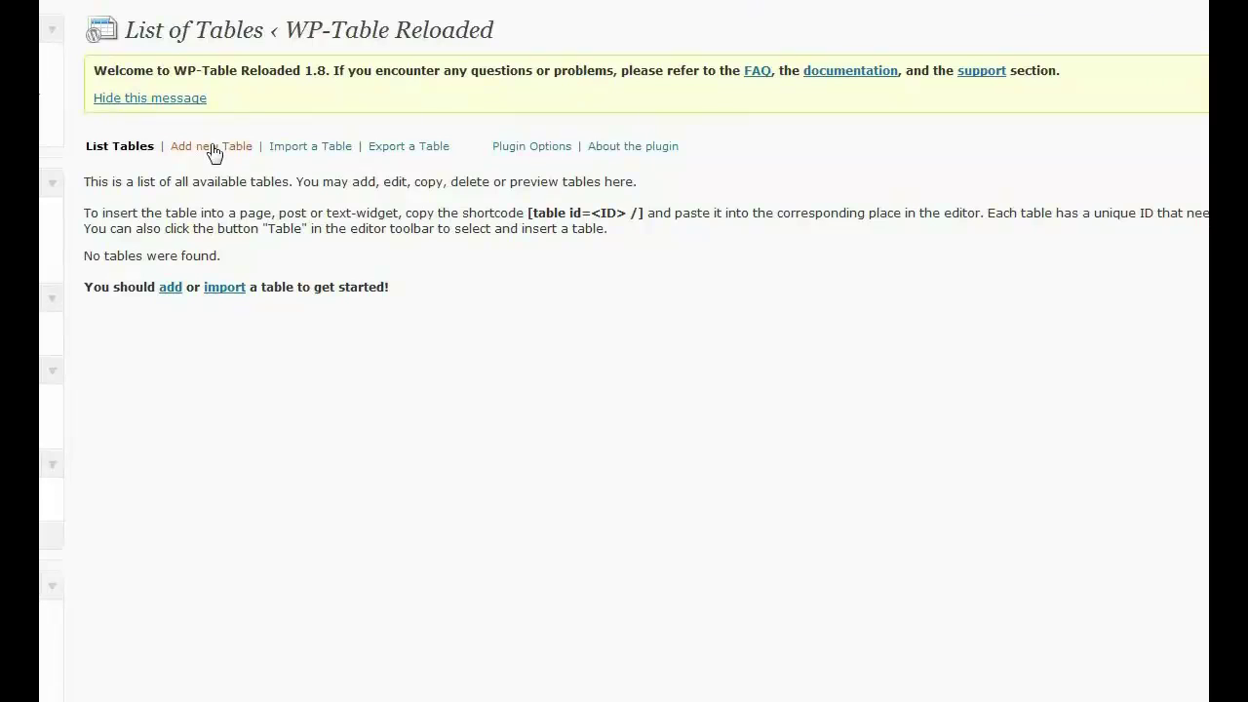
left_click(243, 148)
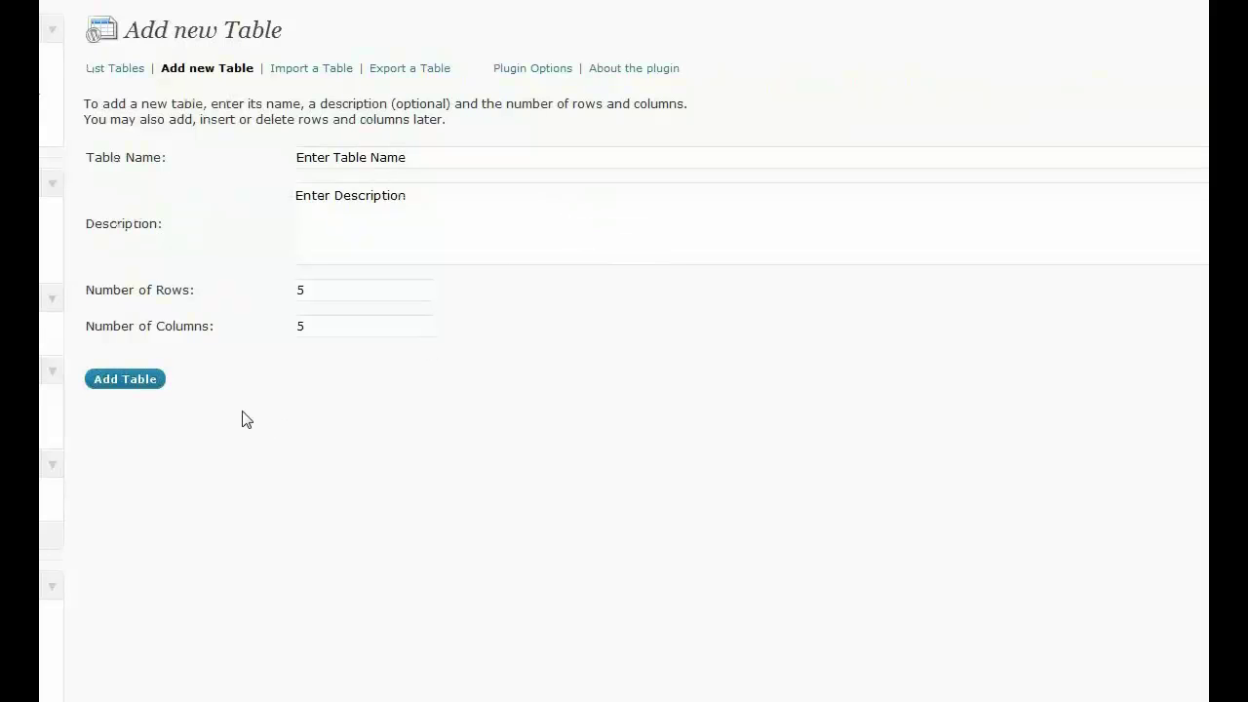
left_click(122, 383)
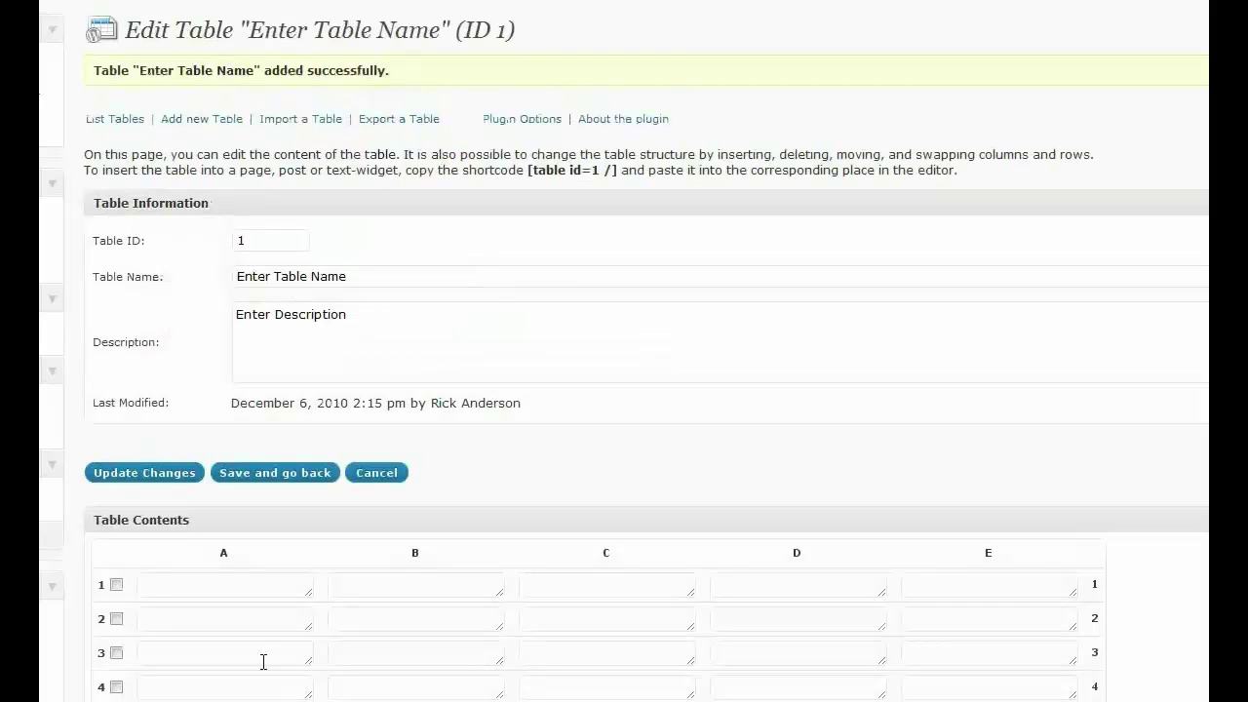
Fill row 1 of the table with 'This', 'Is', 'a', 'table', 'example'
left_click(260, 590)
type("Th")
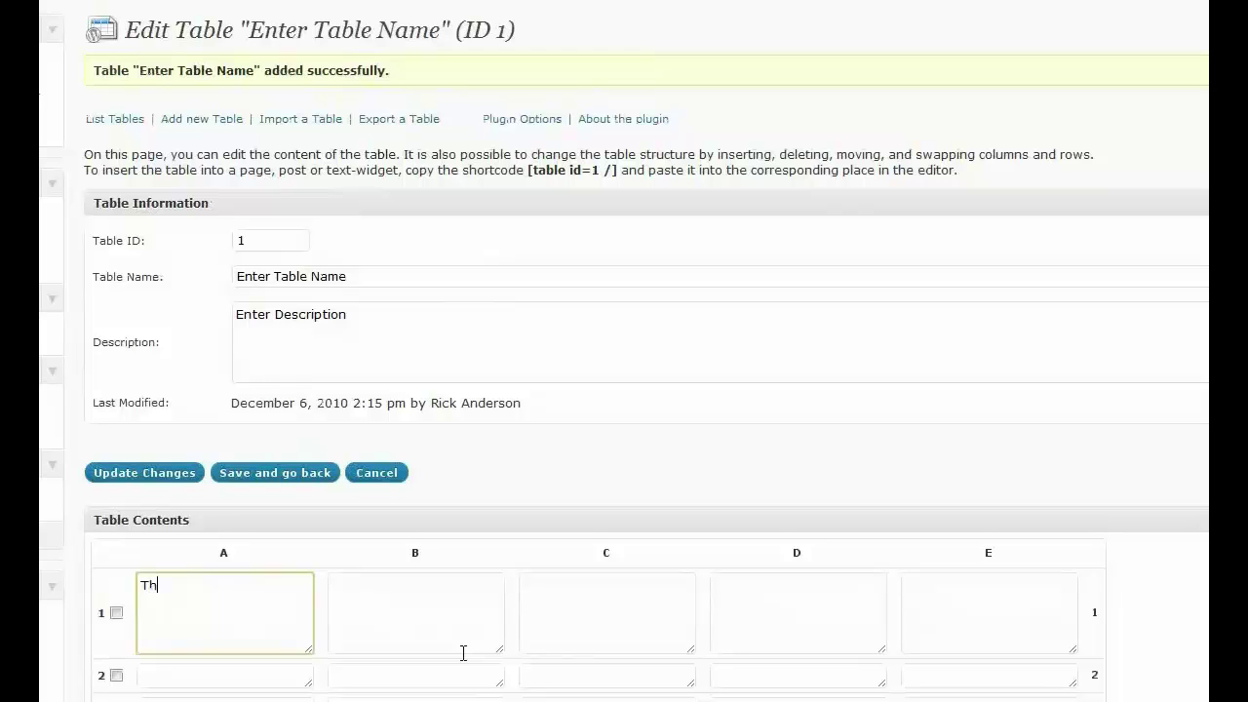
type("is")
left_click(473, 632)
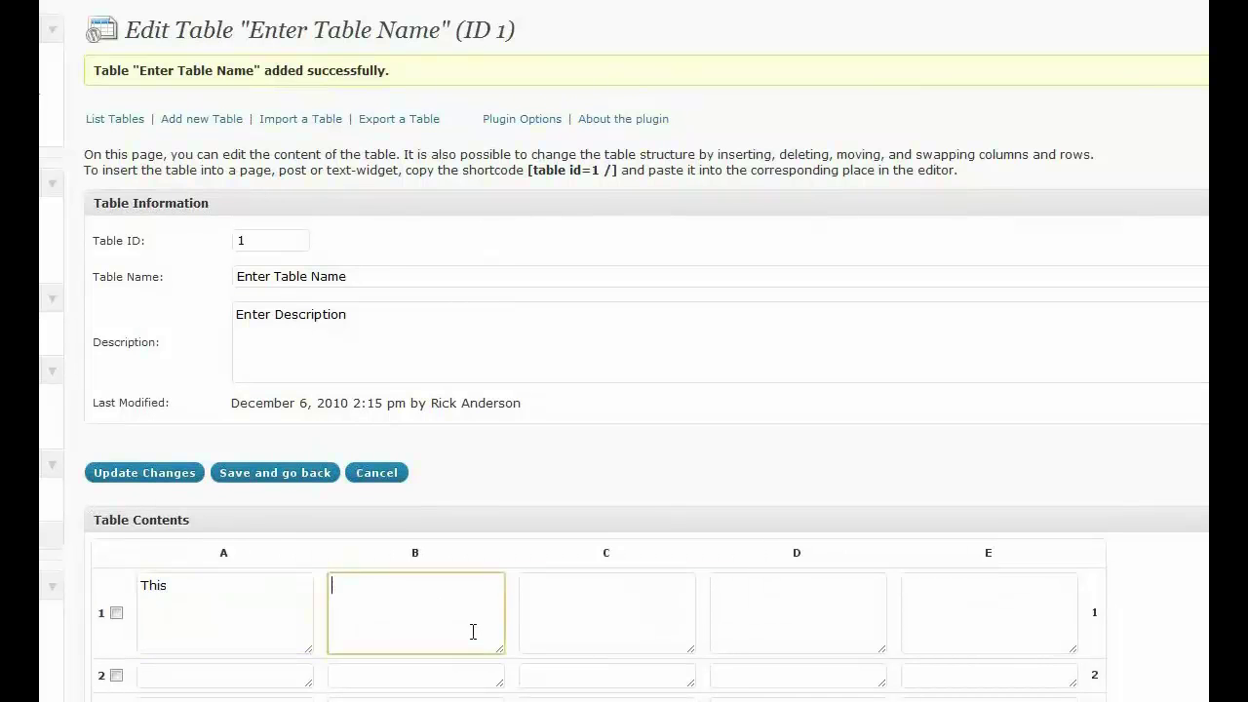
type("Is")
left_click(600, 610)
left_click(842, 621)
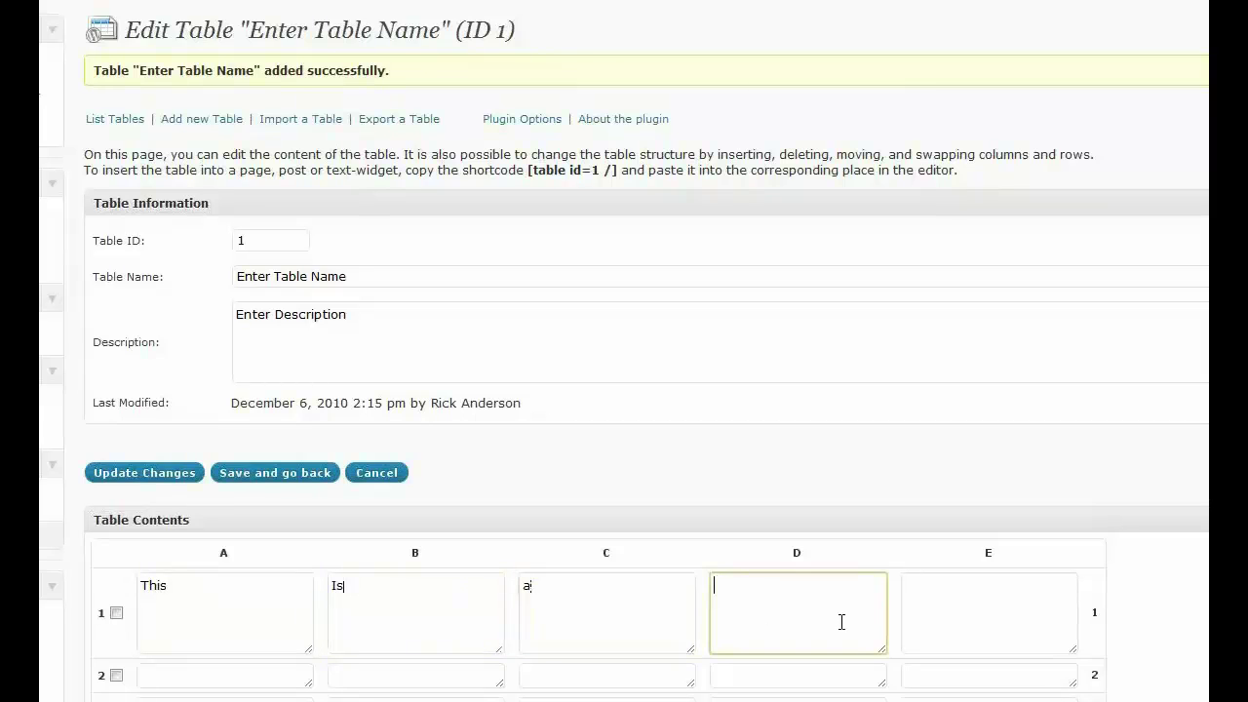
type("table")
right_click(839, 621)
left_click(953, 593)
type("ex")
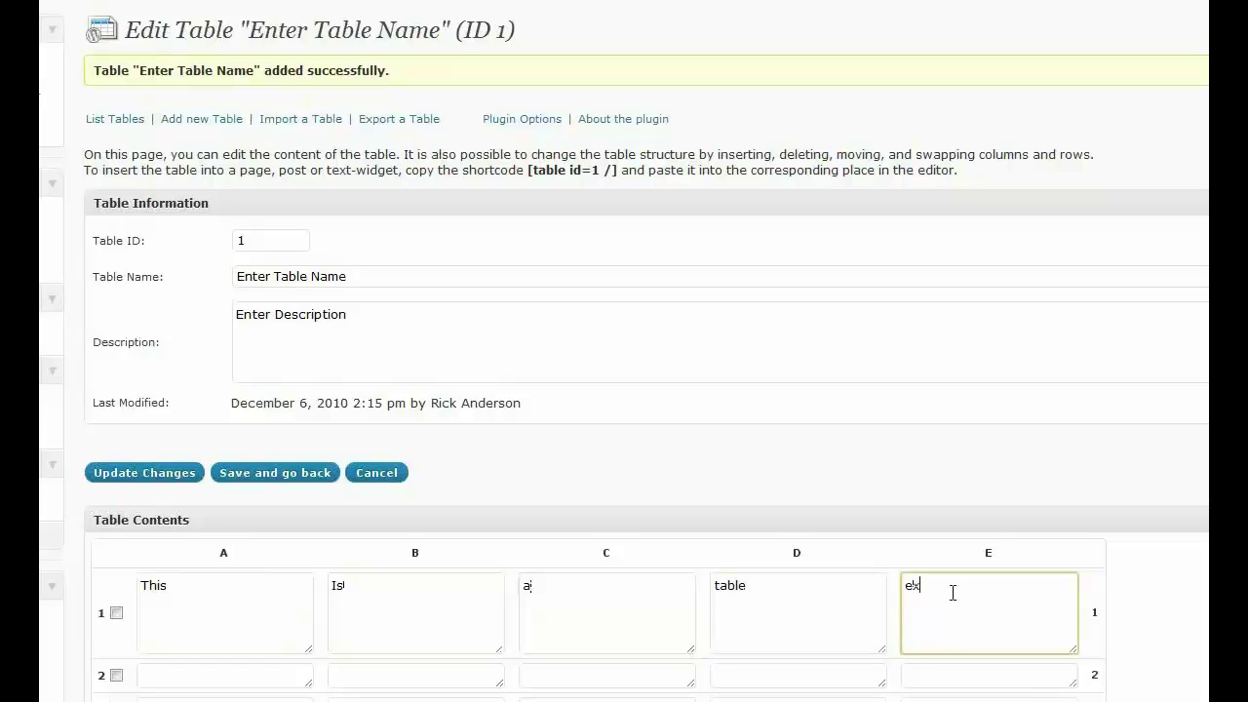
type("ample")
Fill row 2 with 'This', 'Is', 'another', 'Exam;le', 'table'
left_click(196, 674)
type("This")
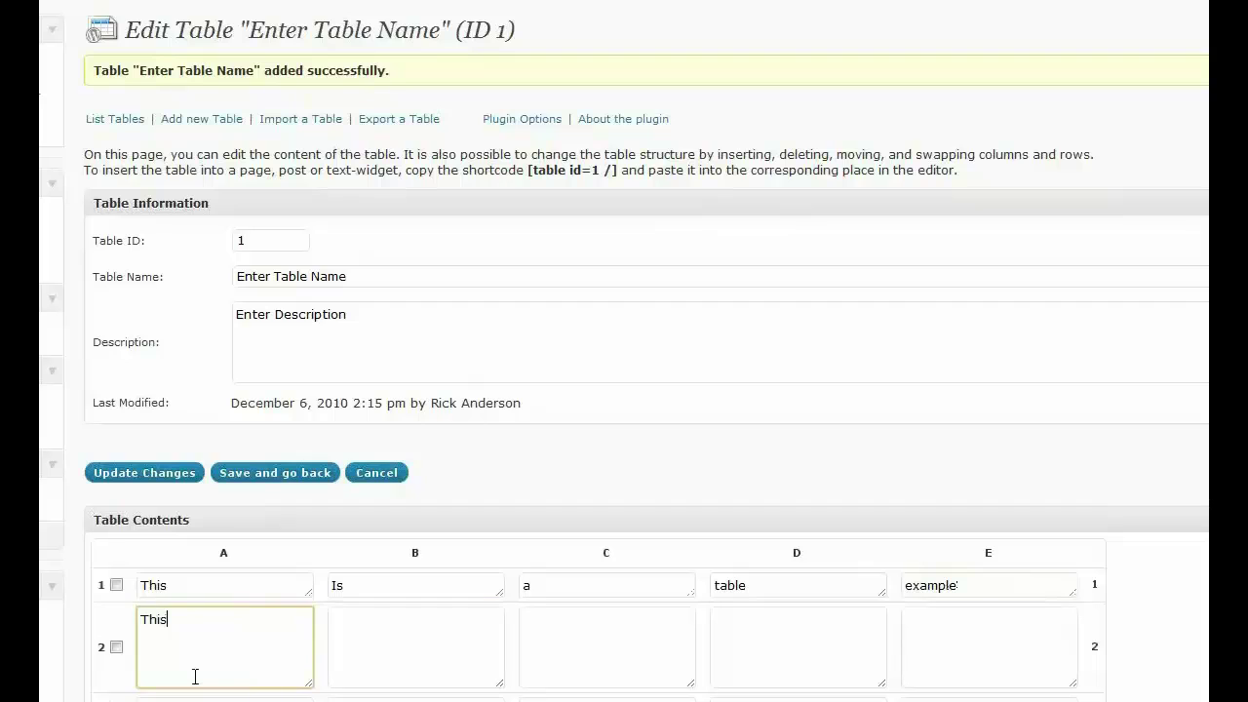
key("Tab")
type("Is")
key("Tab")
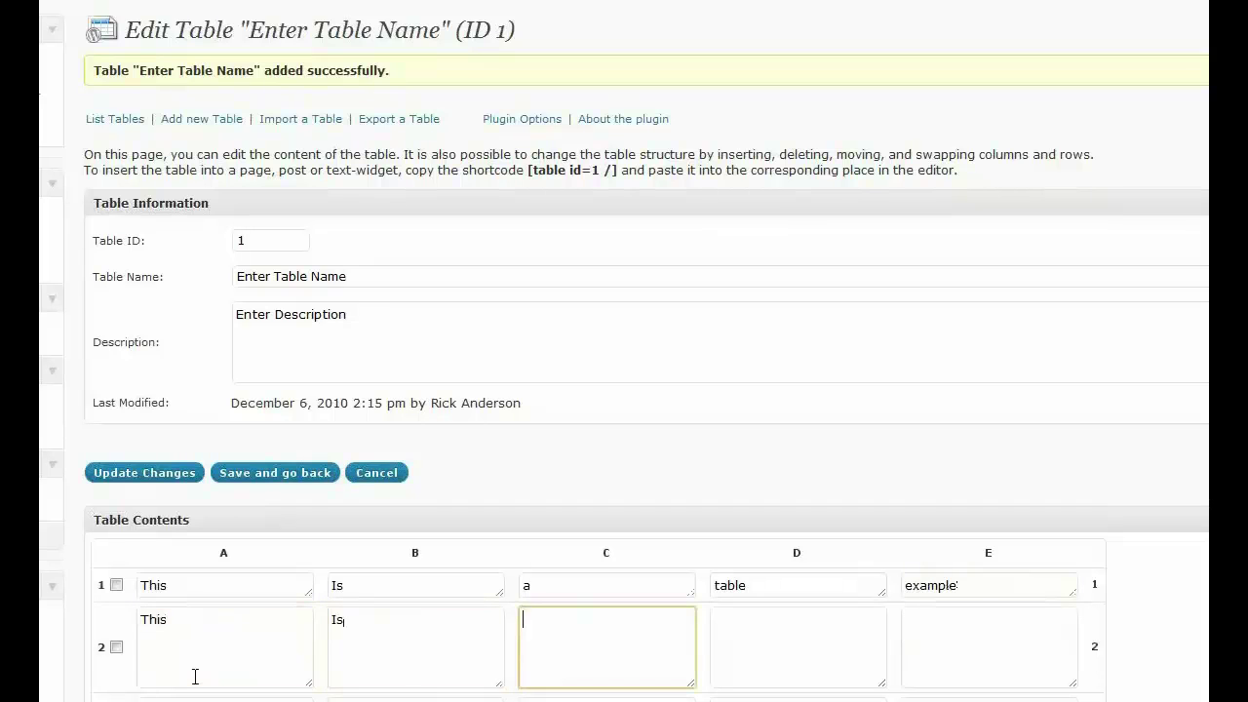
type("another")
key("Tab")
type("Ex")
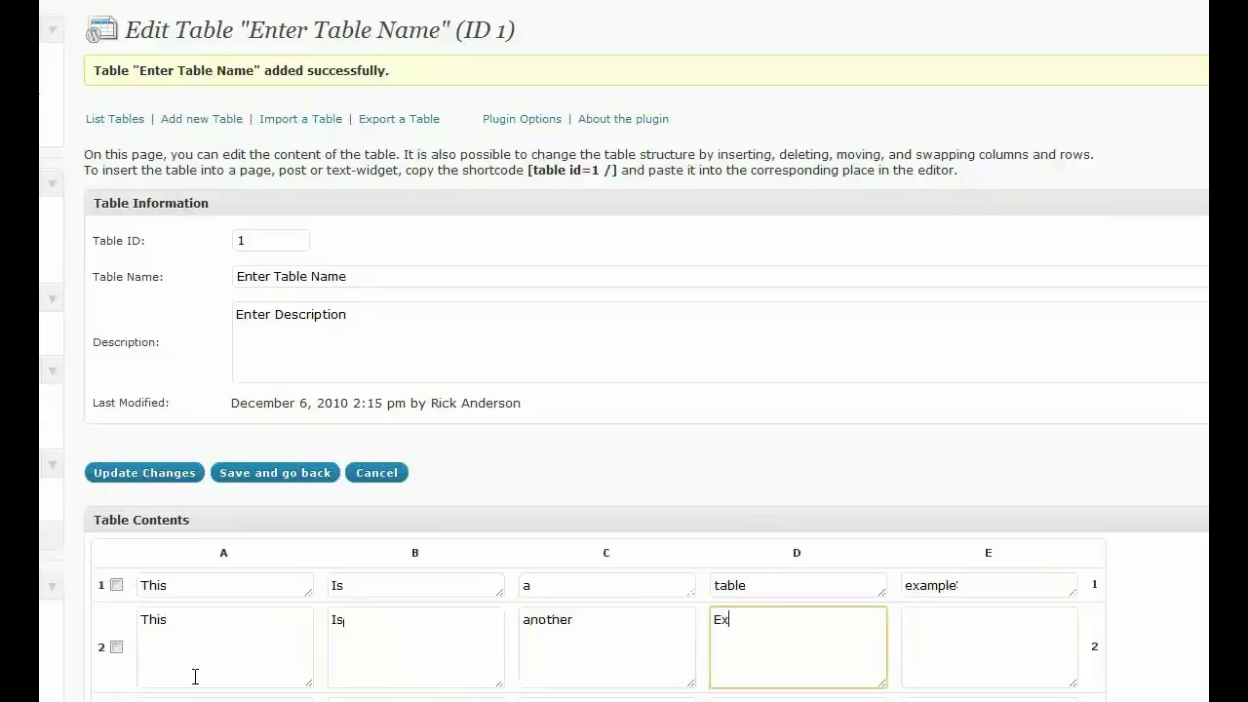
type("am;")
type("le")
key("Tab")
type("table")
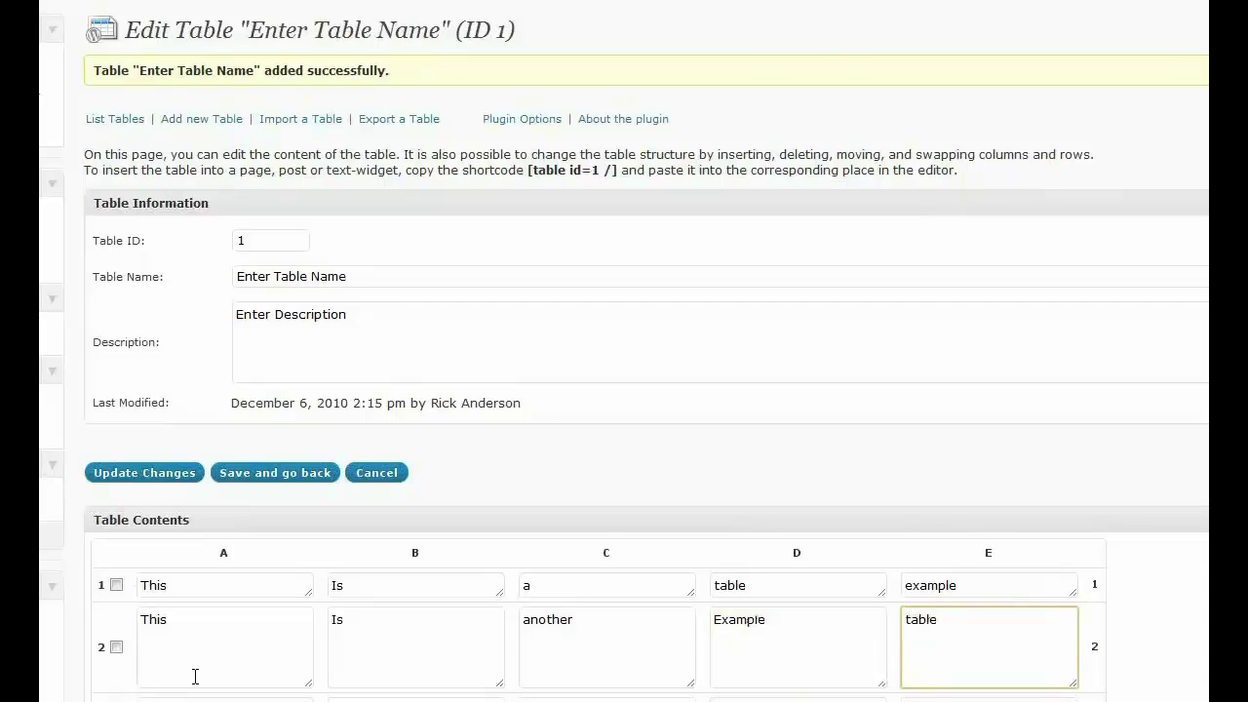
key("Tab")
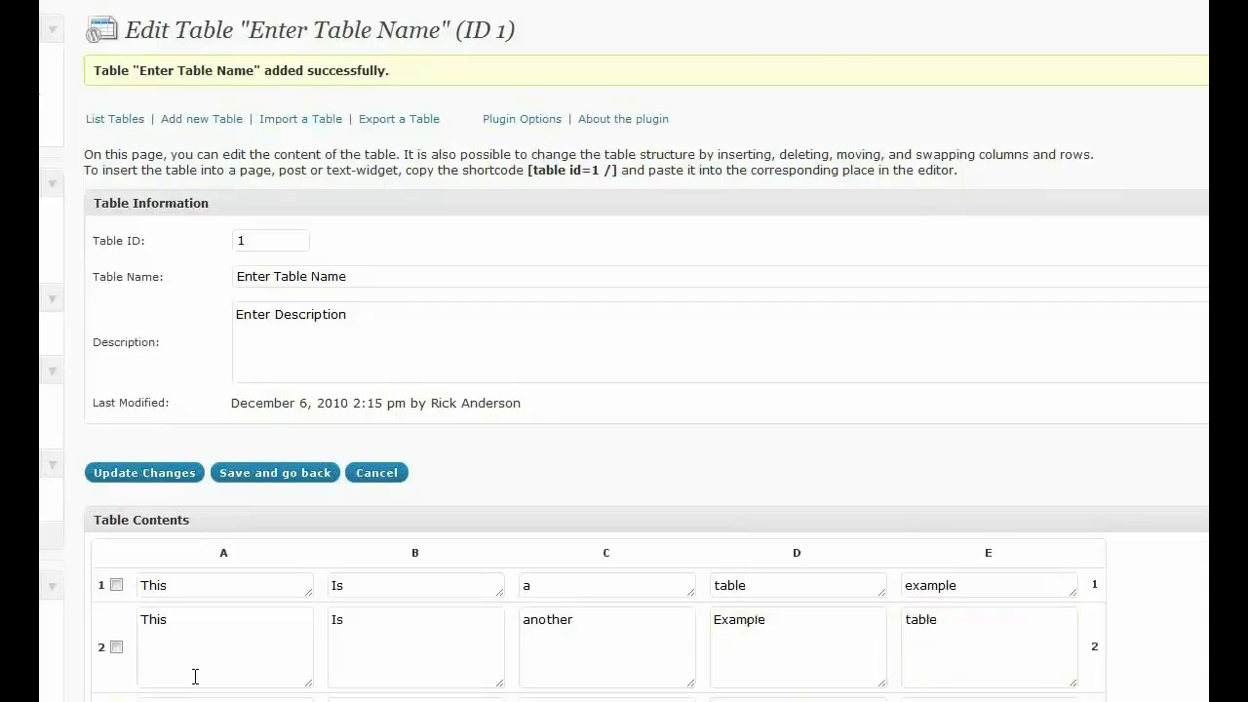
Fill row 3 with 'I', 'need', 'something', 'else', 'to say', fixing typos along the way
left_click(180, 698)
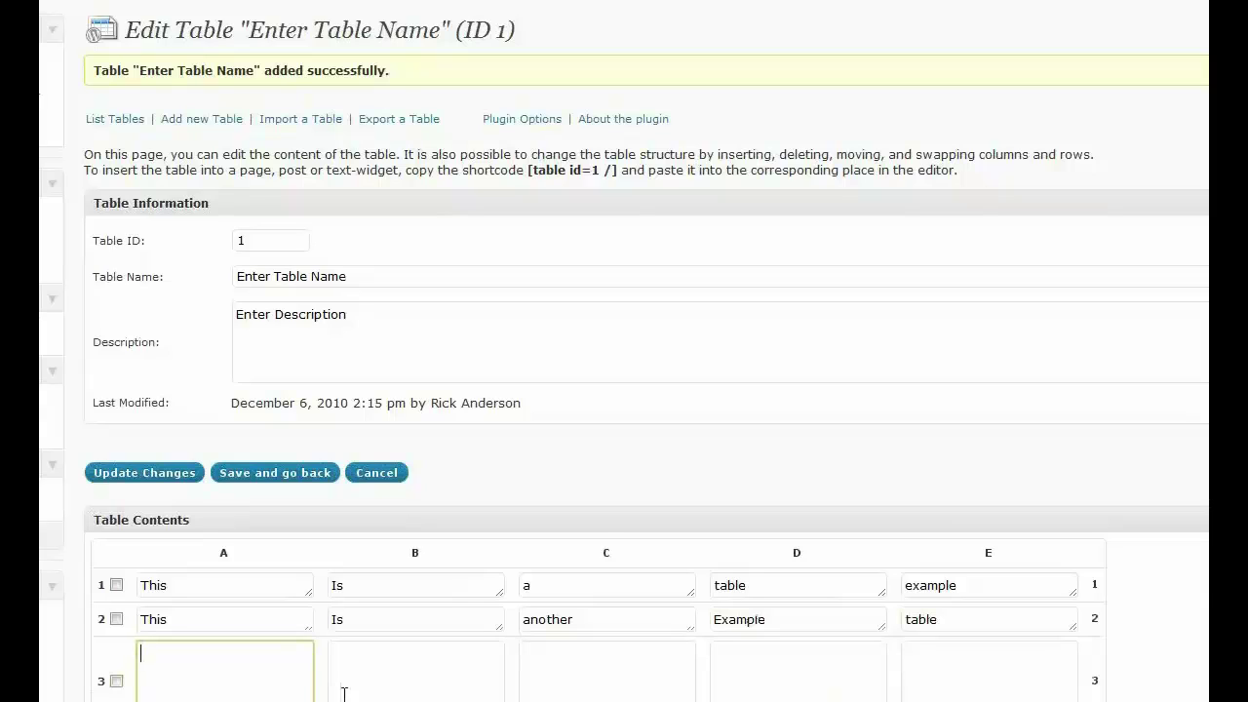
type("I")
left_click(344, 694)
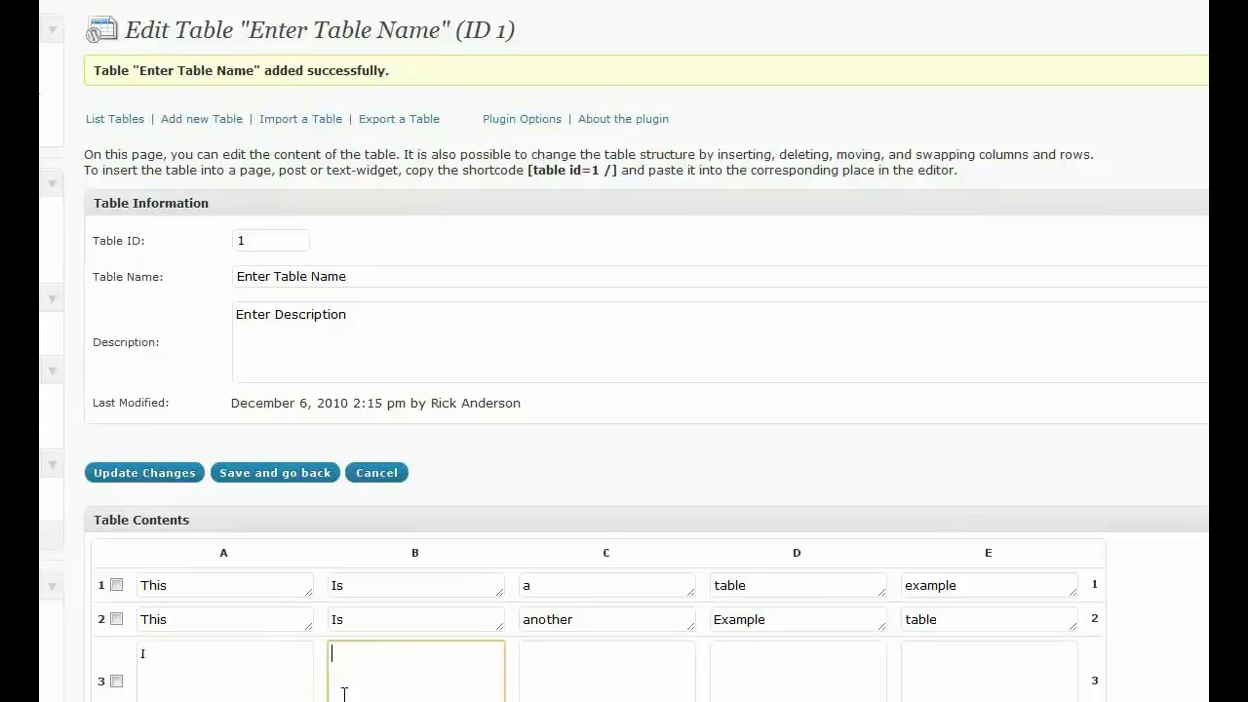
type("need")
key("Tab")
type("s")
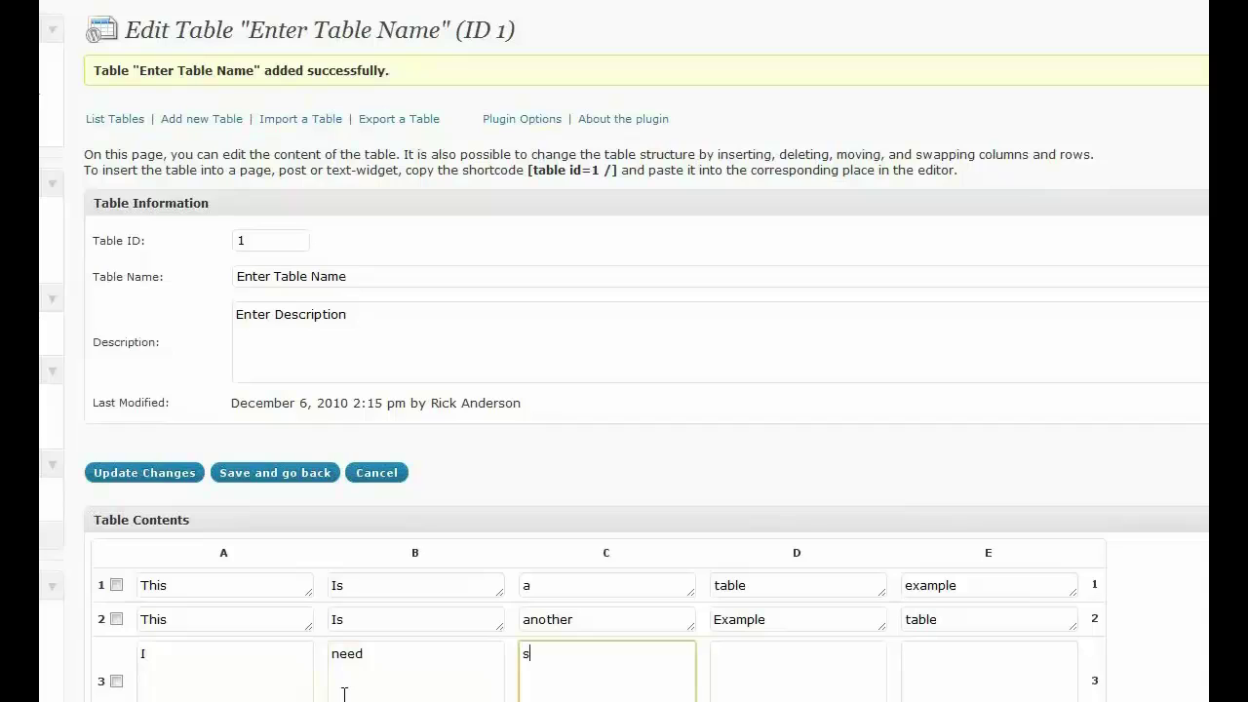
type("omething")
key("Tab")
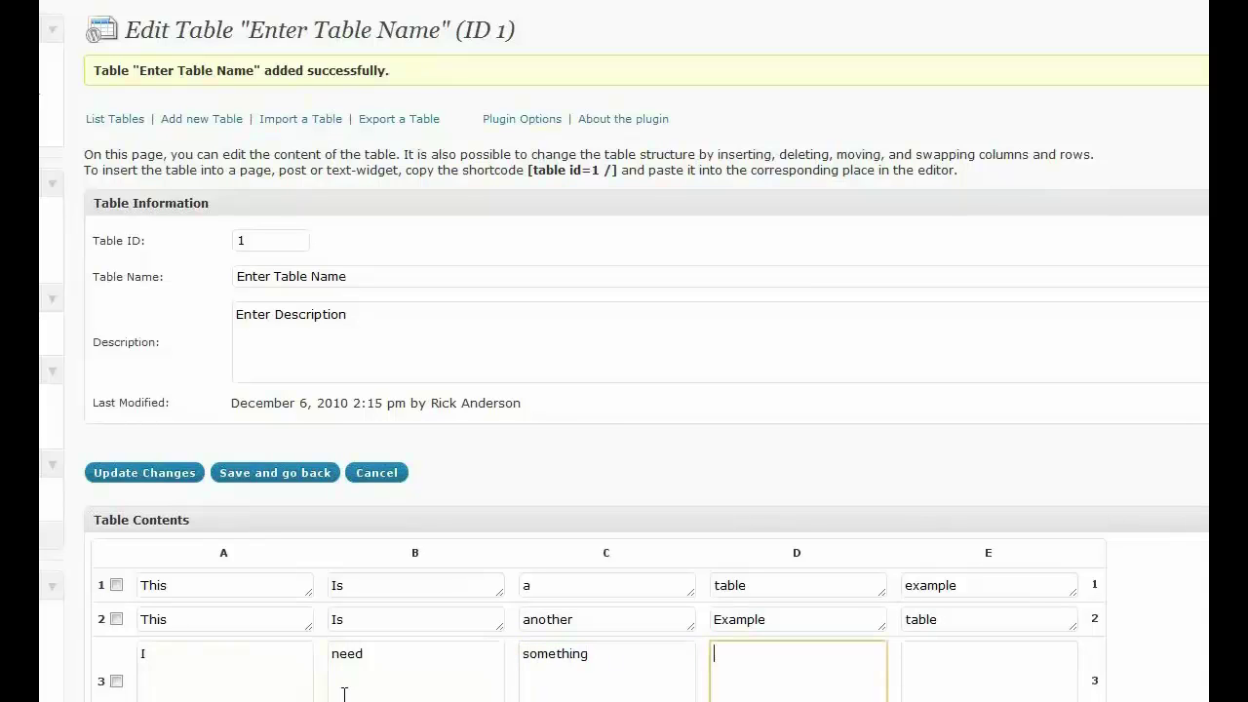
type("elsa")
key("BackSpace")
type("e")
key("Tab")
type("to")
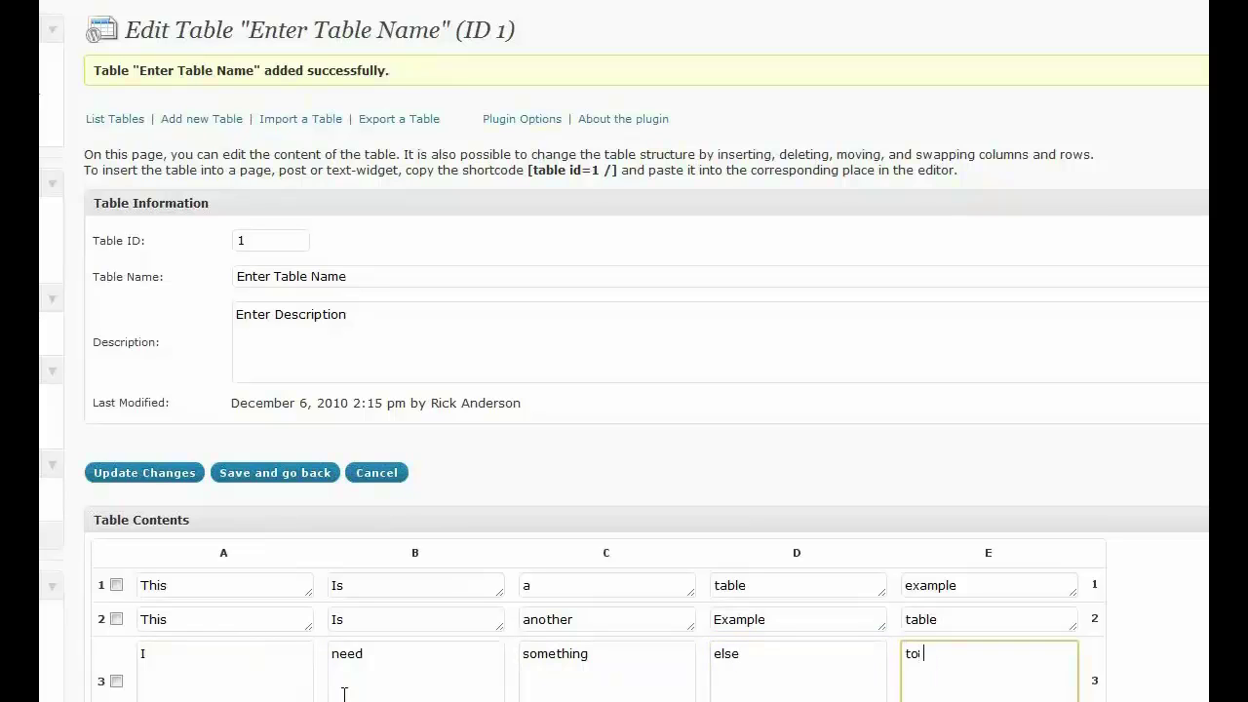
type(" say")
left_click(1092, 681)
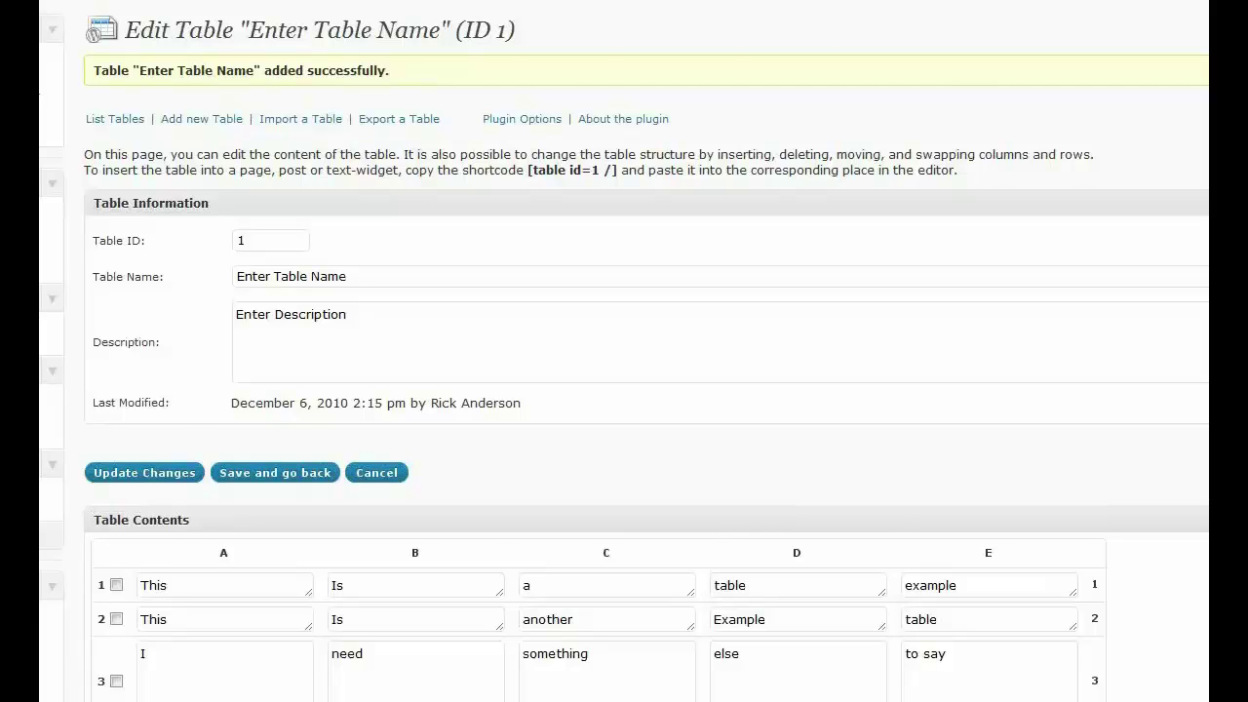
Select the [table id=1 /] shortcode in the saved table's intro text
scroll(641, 410, "down", 3)
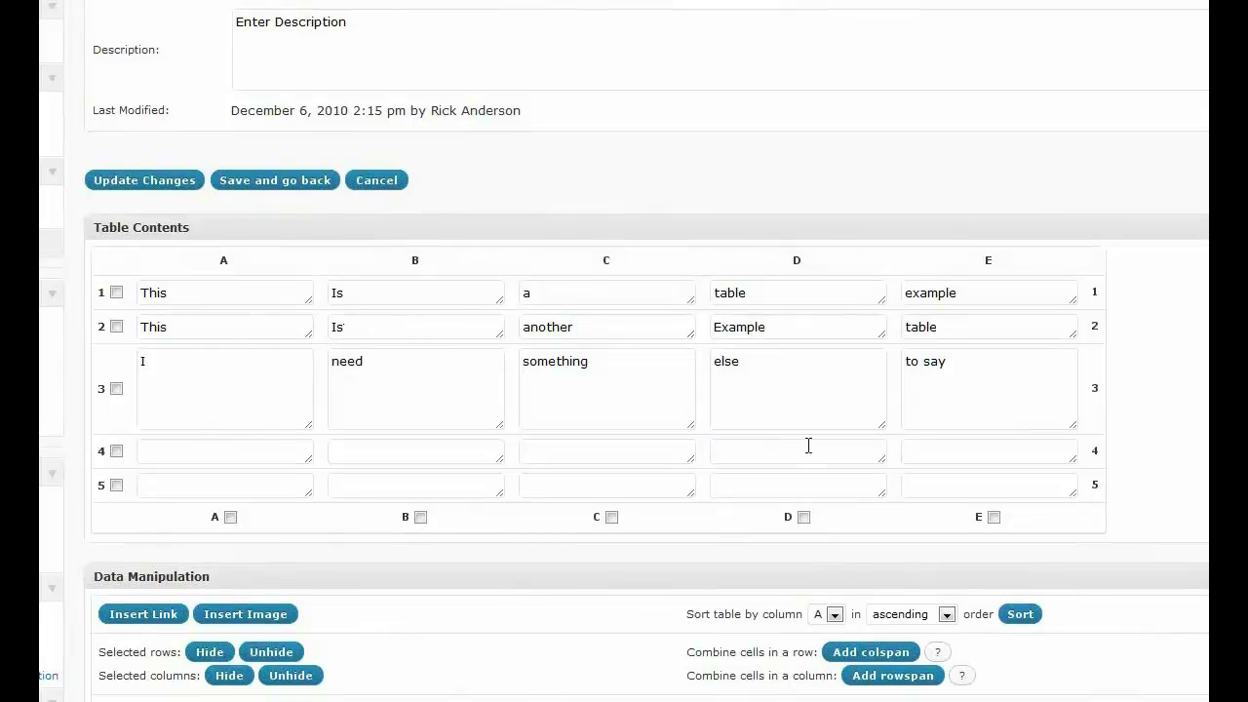
scroll(168, 640, "down", 2)
scroll(168, 641, "down", 2)
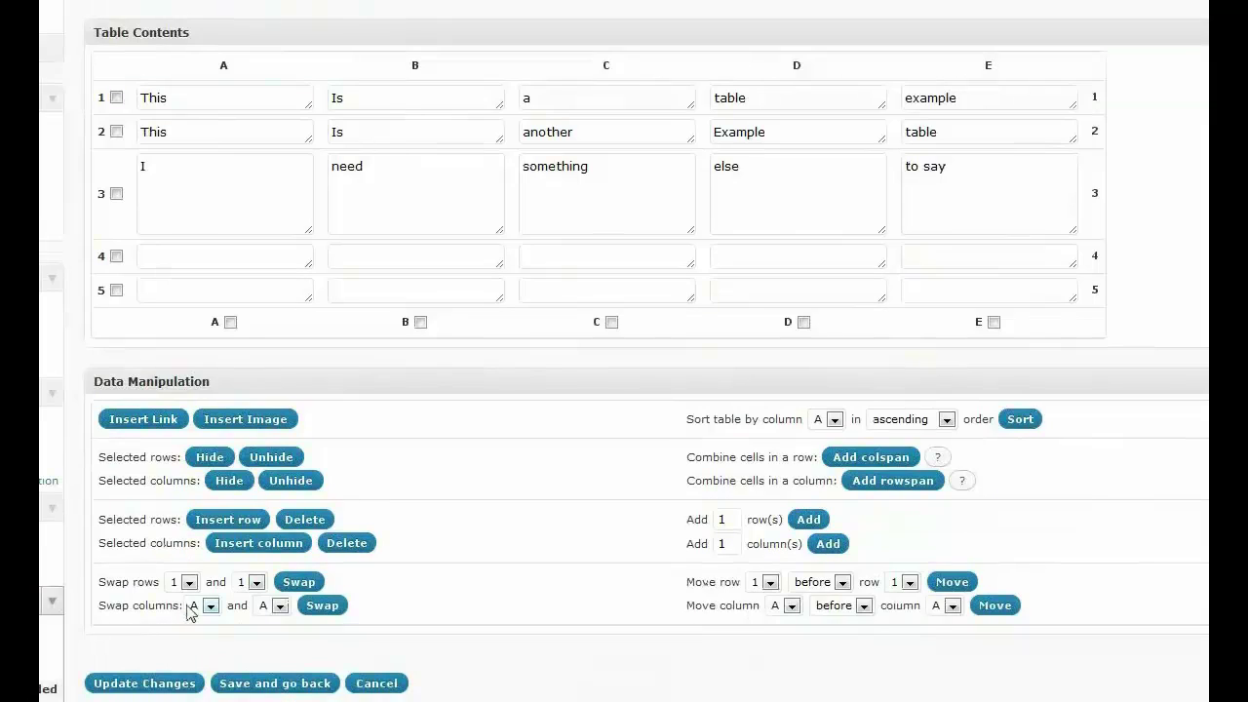
scroll(586, 643, "up", 4)
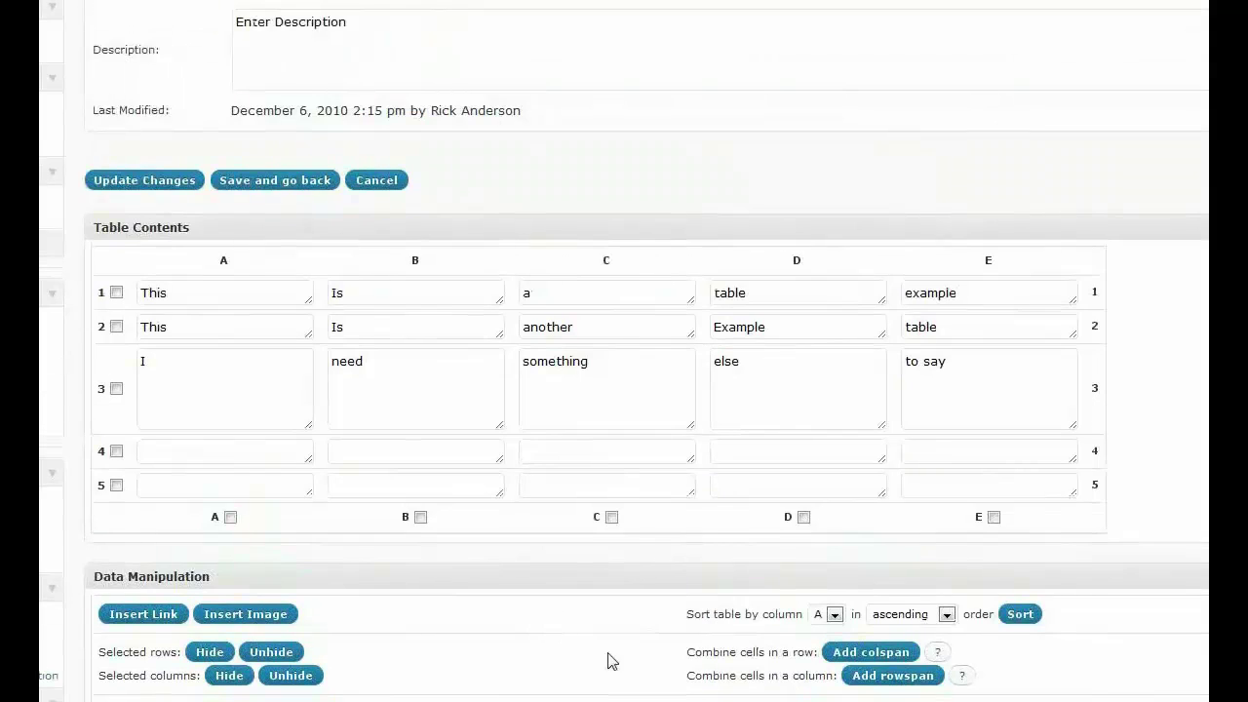
scroll(615, 659, "down", 2)
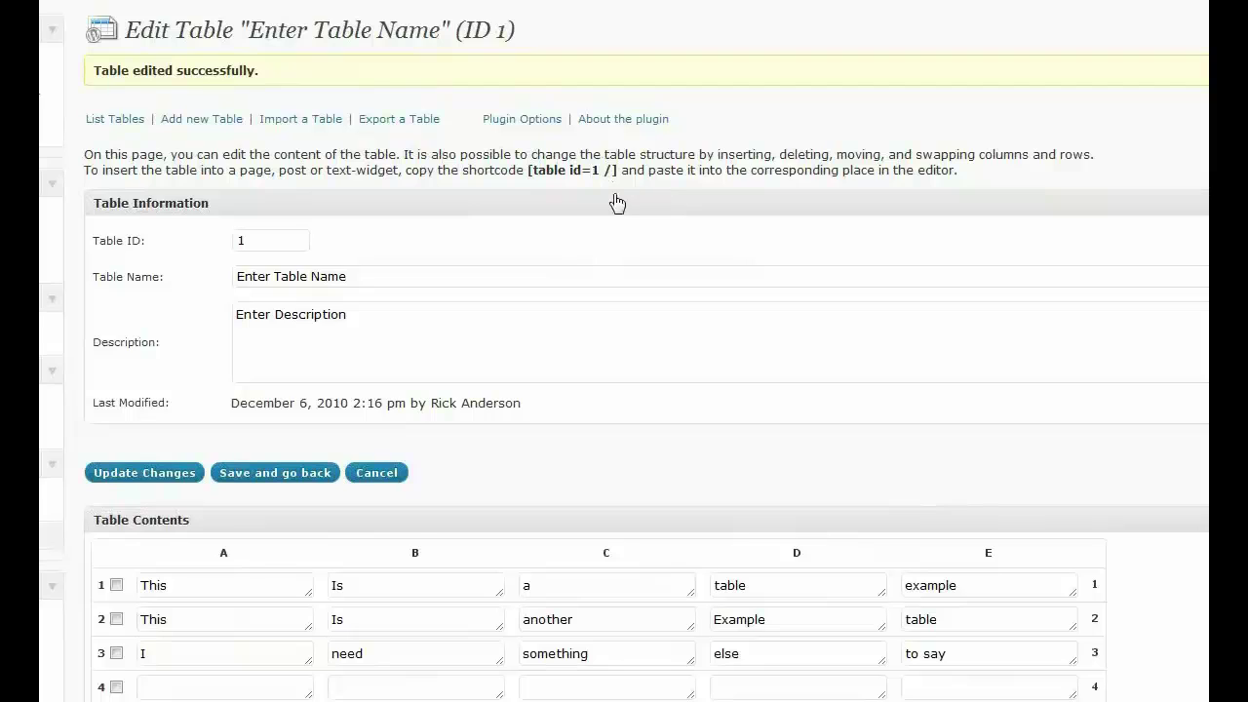
left_click_drag(527, 170, 619, 166)
key("ctrl+c")
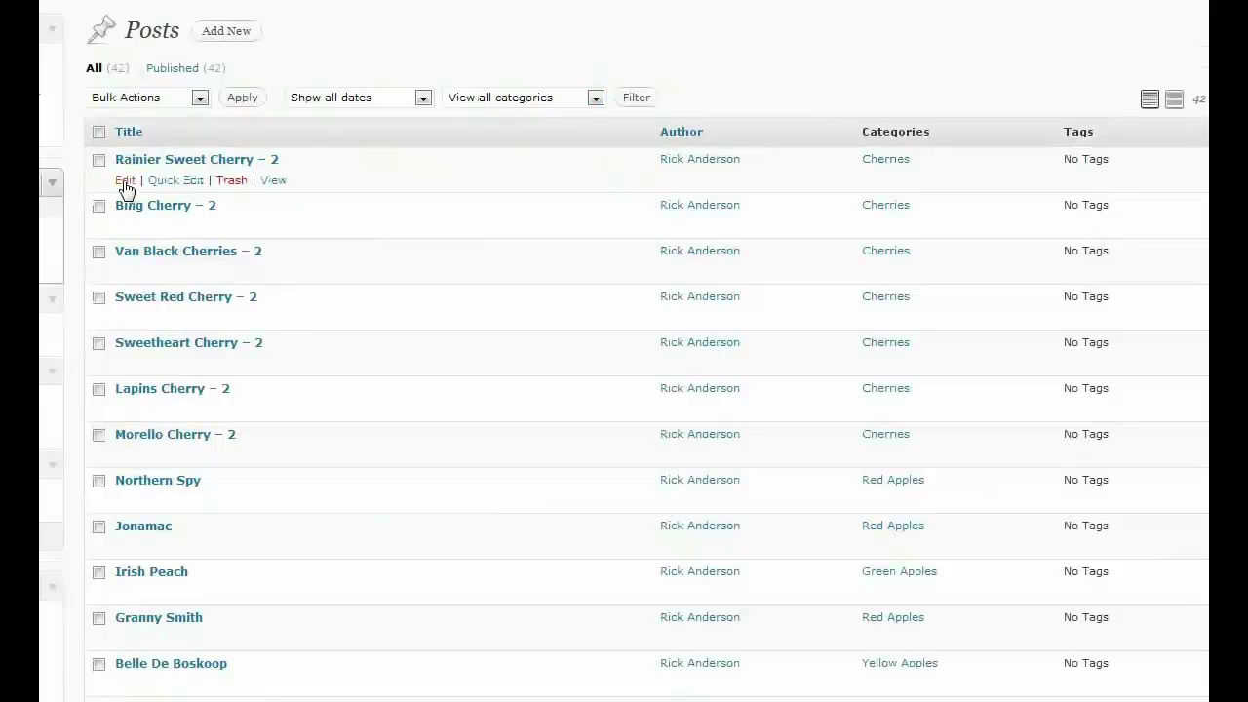
In the HTML view of Rainier Sweet Cherry - 2, paste [table id=1 /] after the first paragraph
left_click(124, 183)
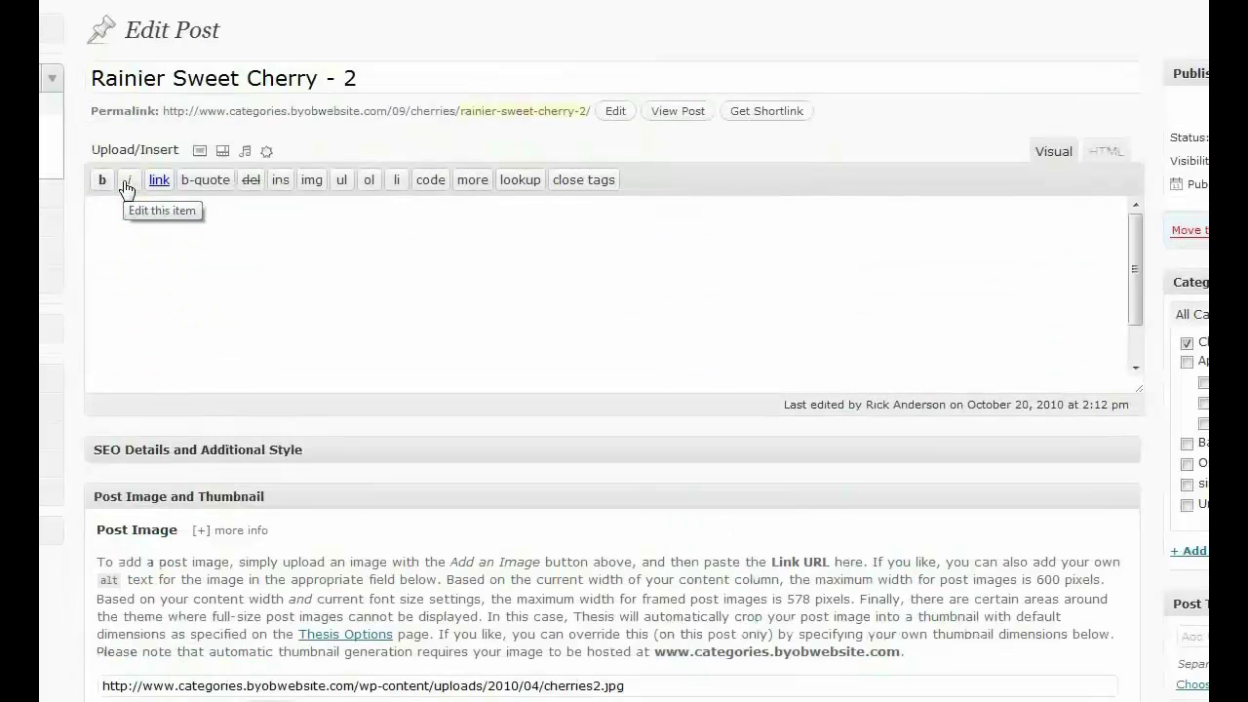
left_click(333, 298)
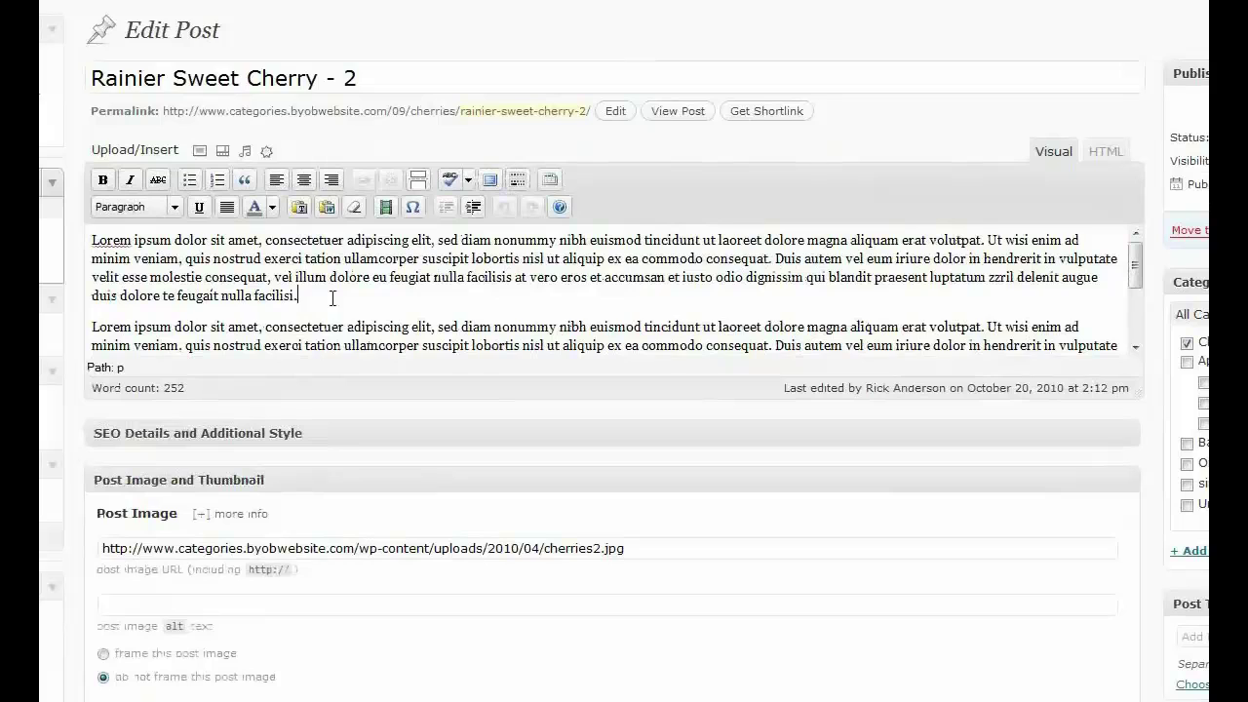
left_click(1106, 152)
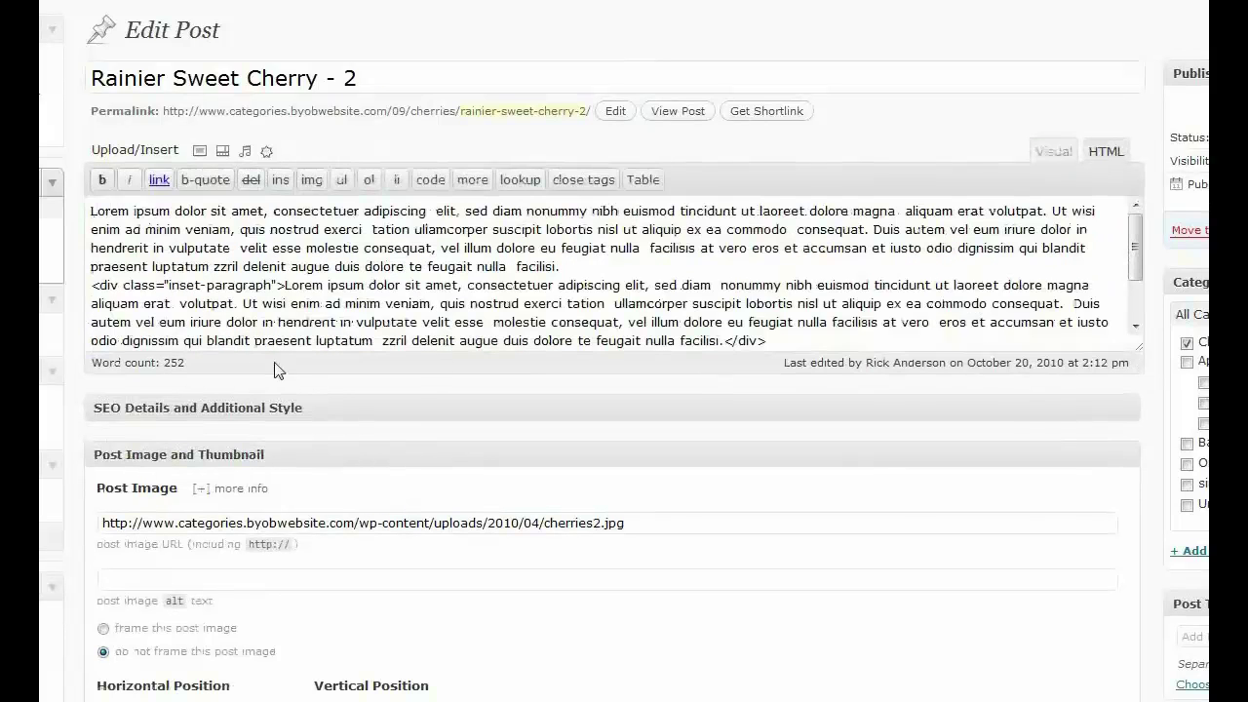
key("Return")
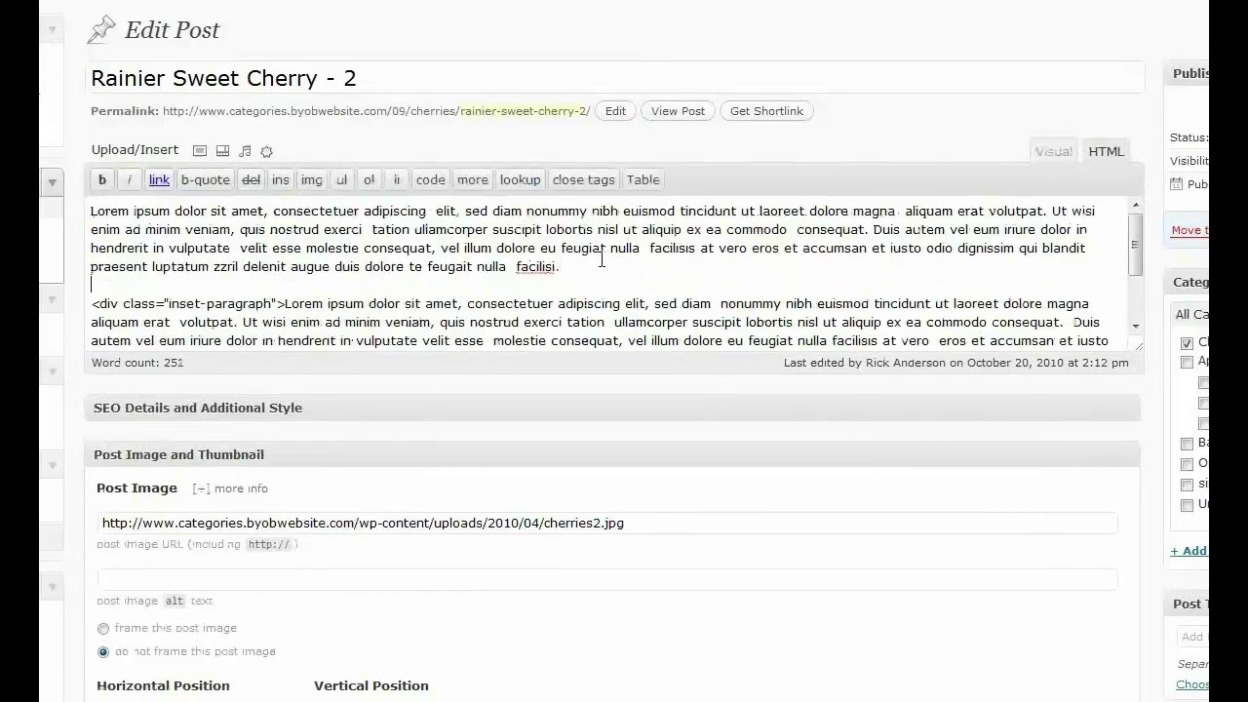
key("ctrl+v")
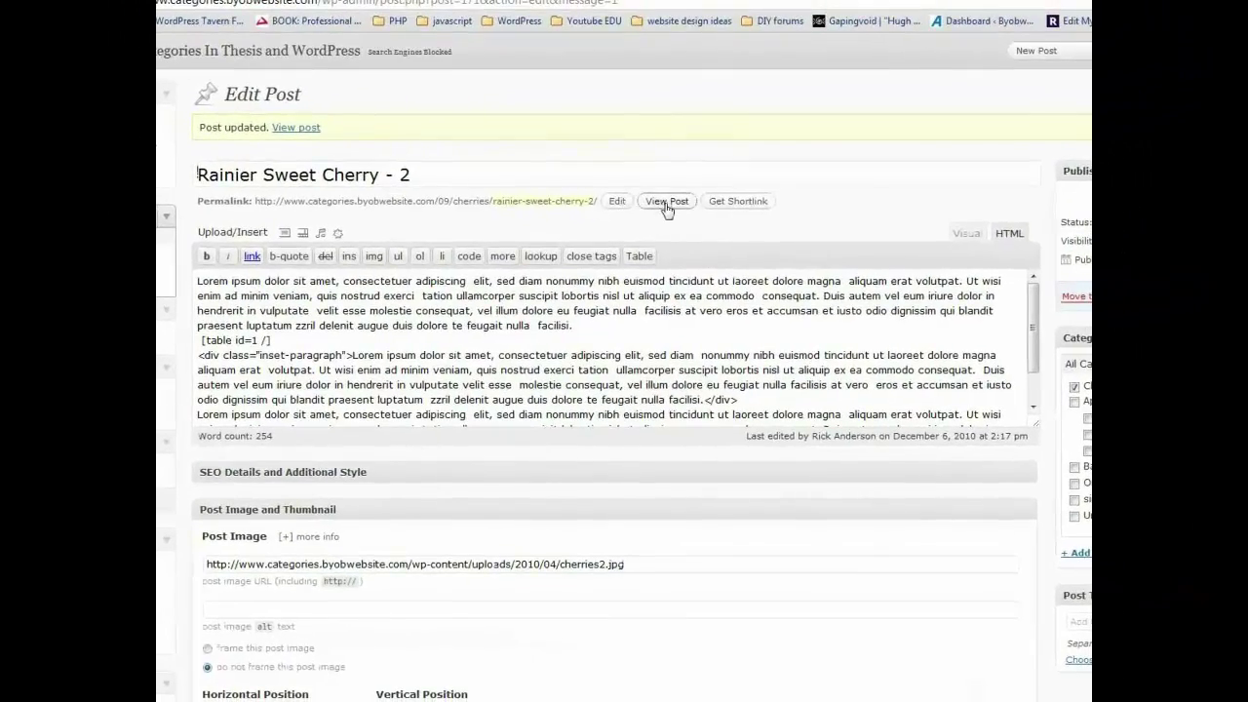
View the updated Rainier Sweet Cherry - 2 post on the live site, down to the table
left_click(667, 201)
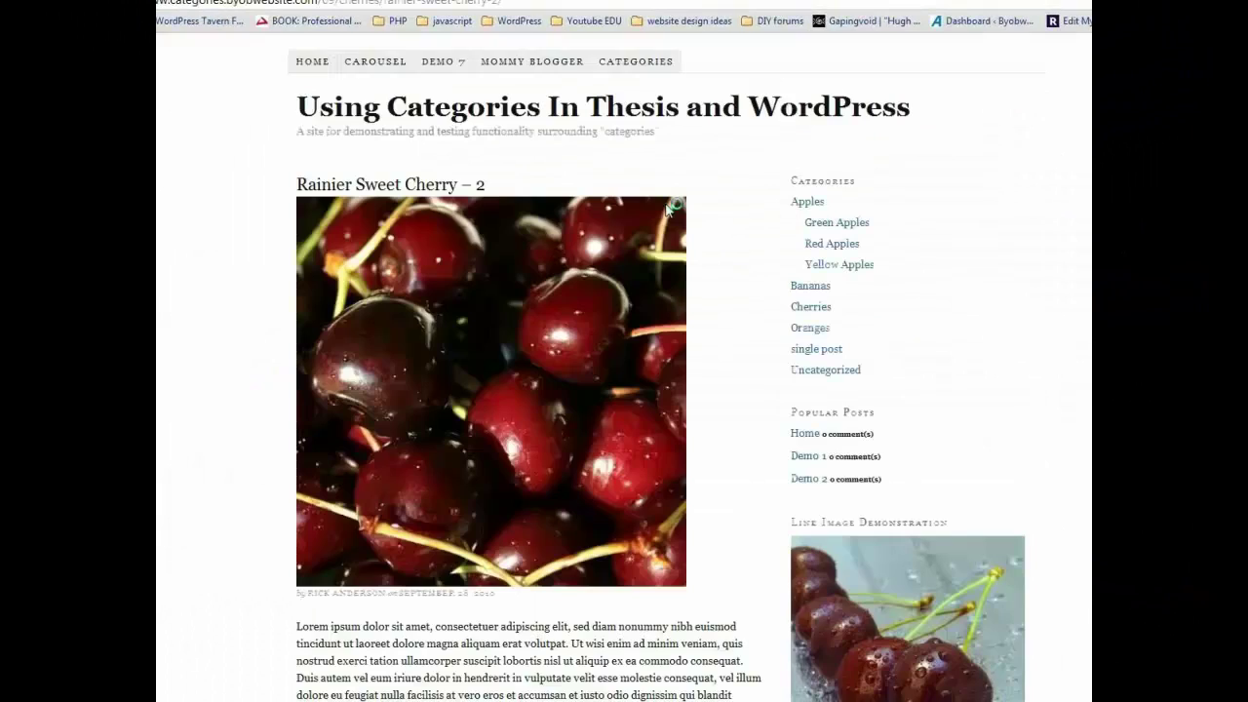
scroll(157, 338, "down", 2)
scroll(158, 336, "down", 3)
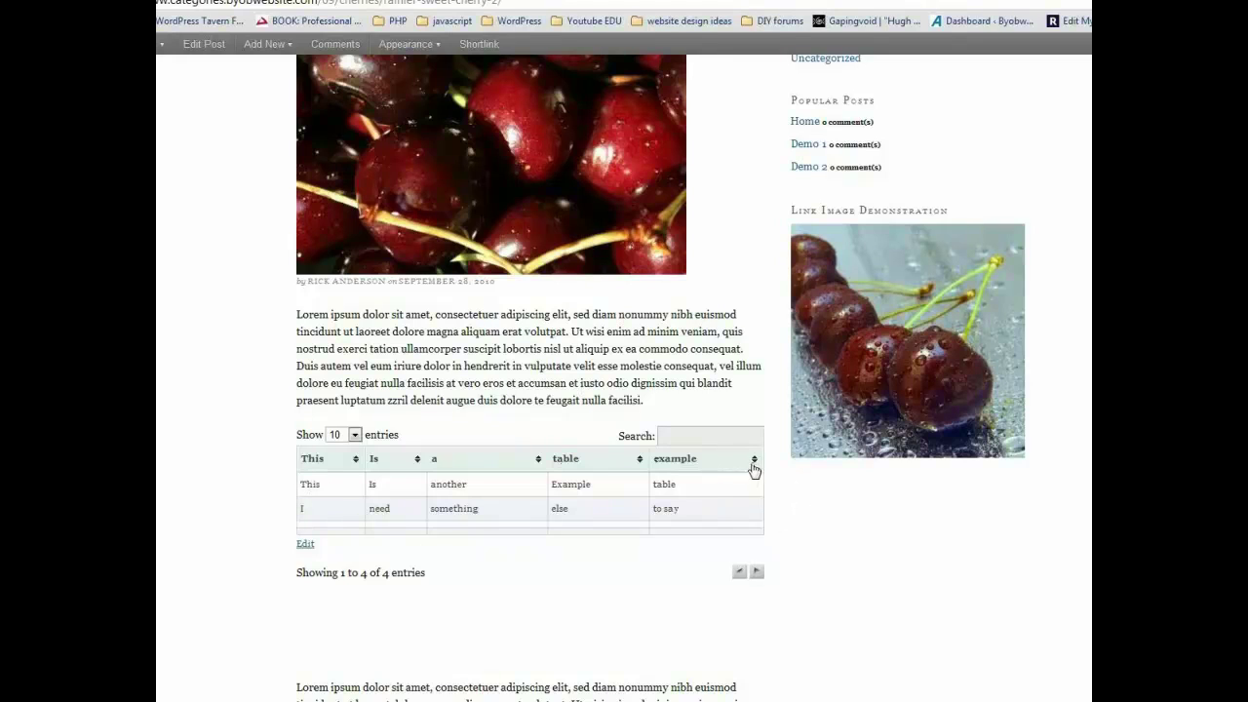
Sort the table by each column in turn: example, table, a, Is, This
left_click(753, 466)
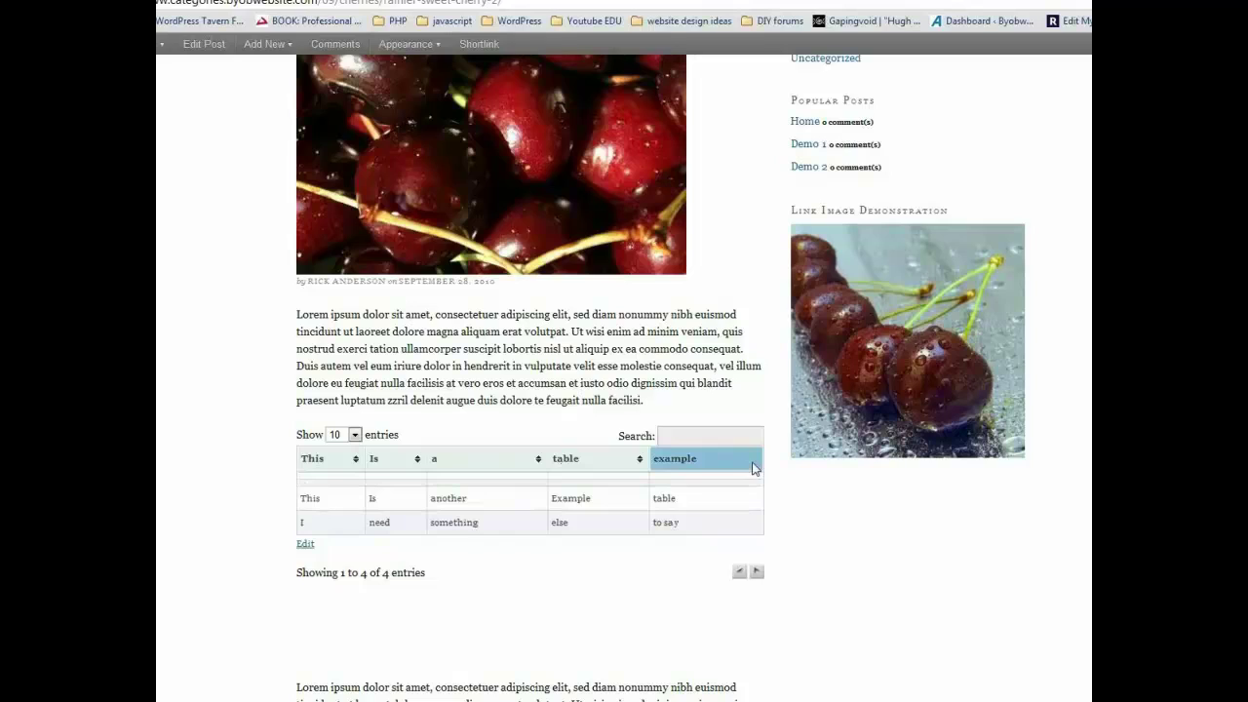
left_click(641, 466)
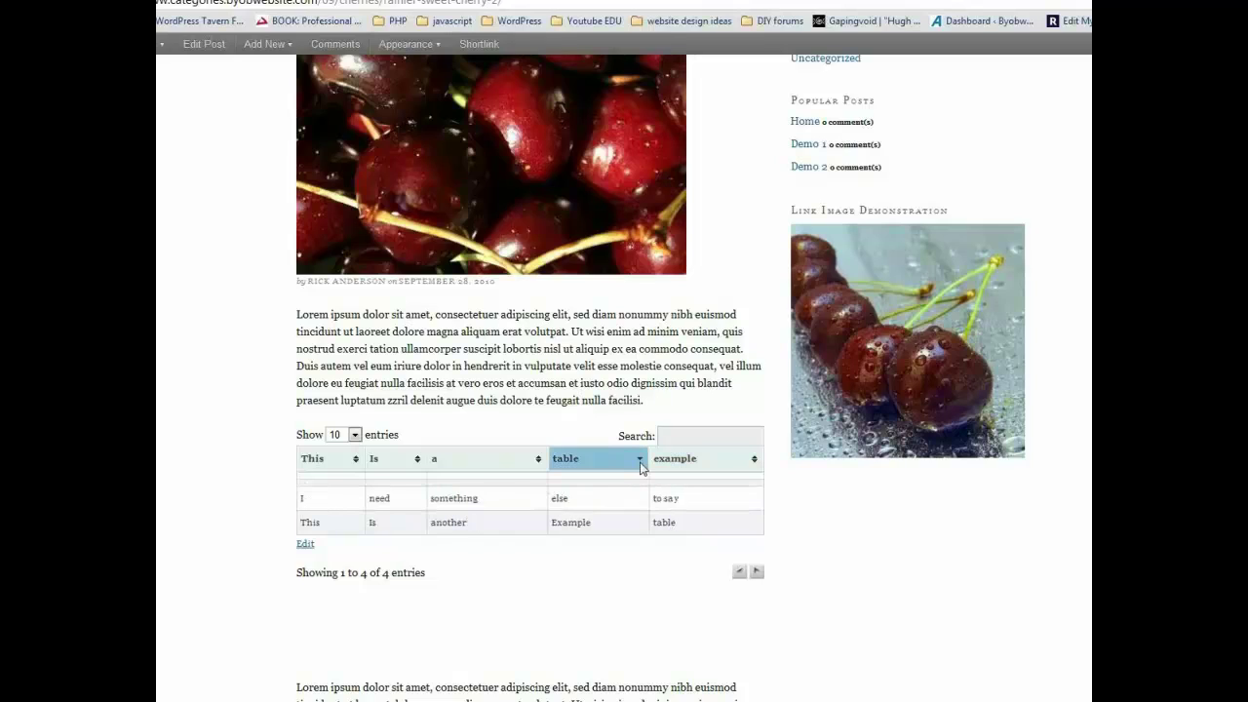
left_click(540, 464)
left_click(416, 470)
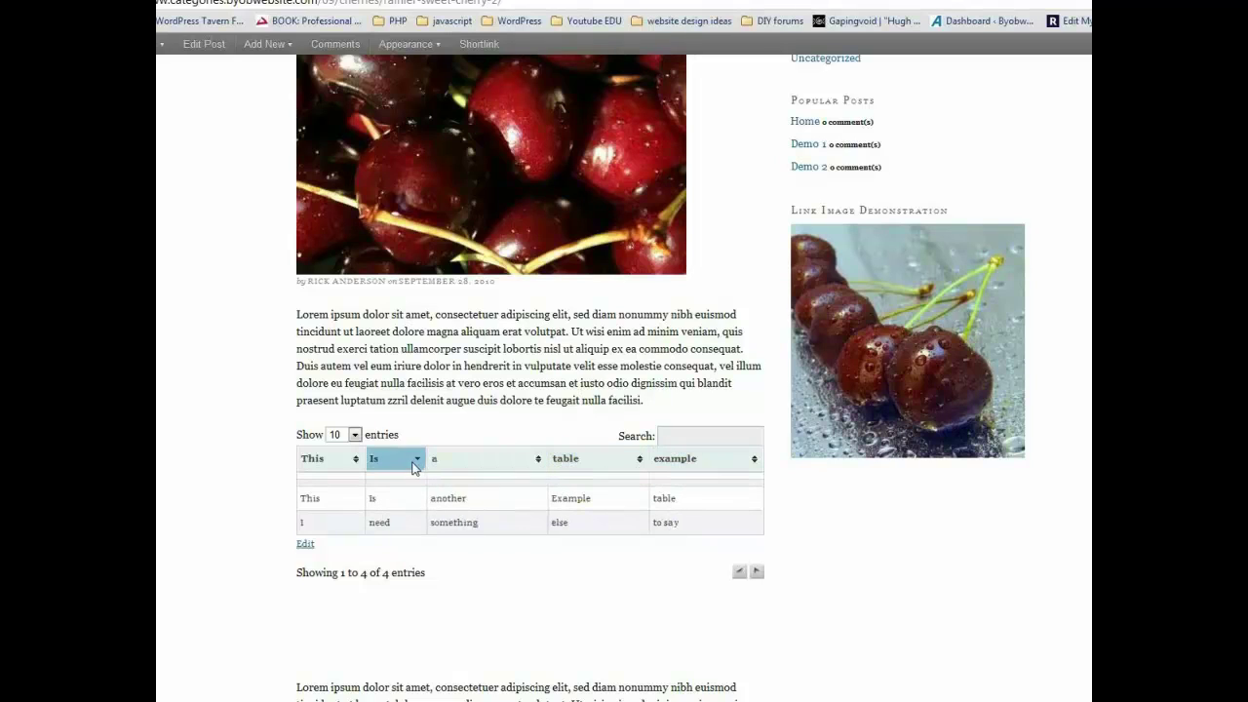
left_click(354, 466)
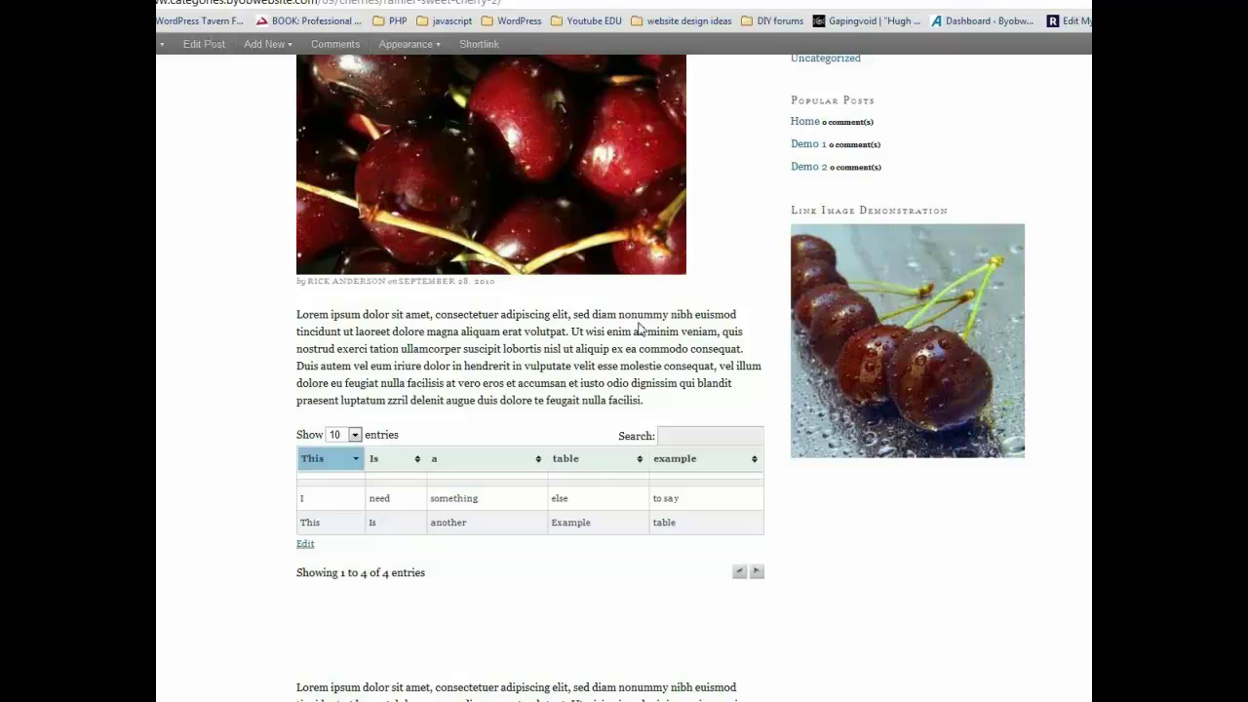
Return to the admin via Edit Post and open table 1 from the WP-Table Reloaded list
left_click(704, 2)
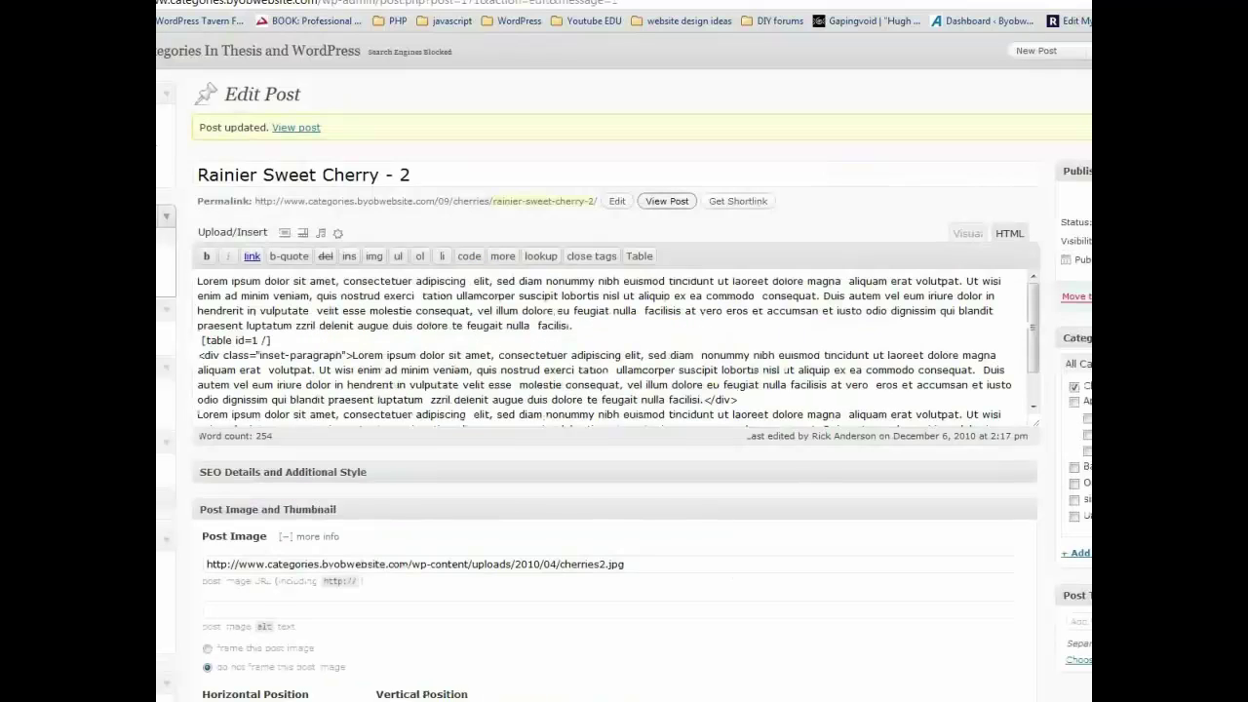
scroll(185, 458, "down", 3)
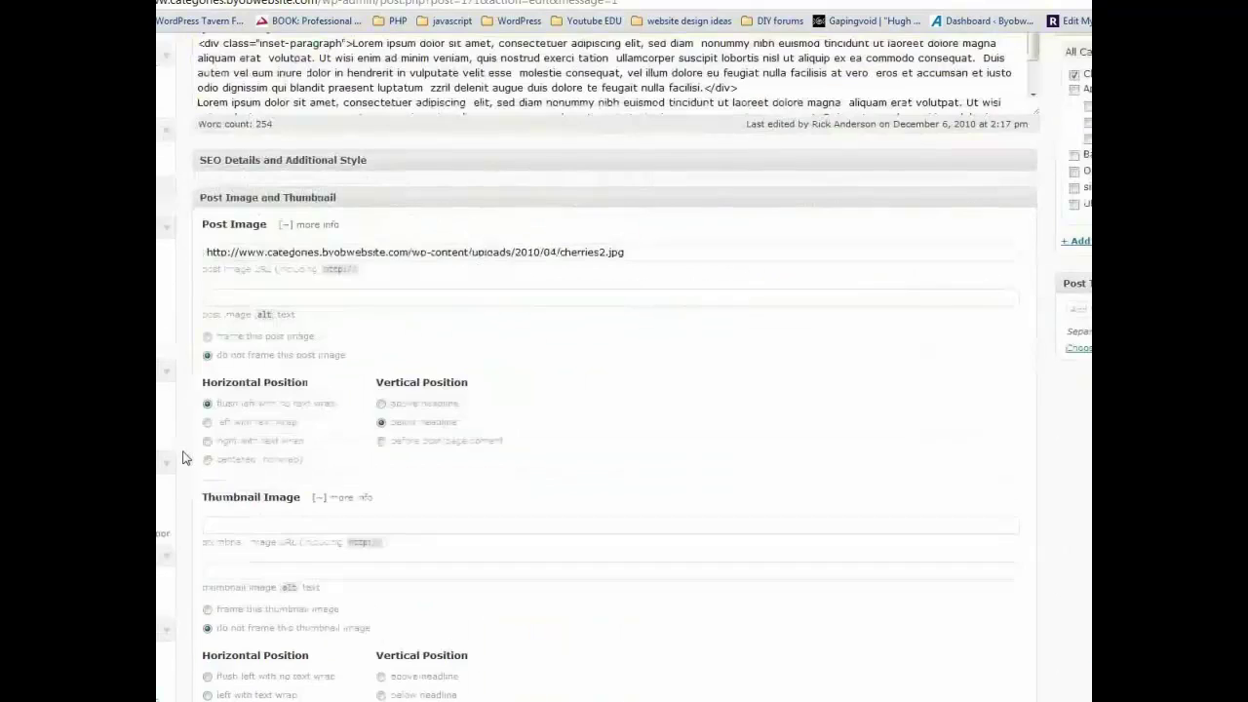
scroll(185, 458, "down", 5)
scroll(195, 460, "up", 2)
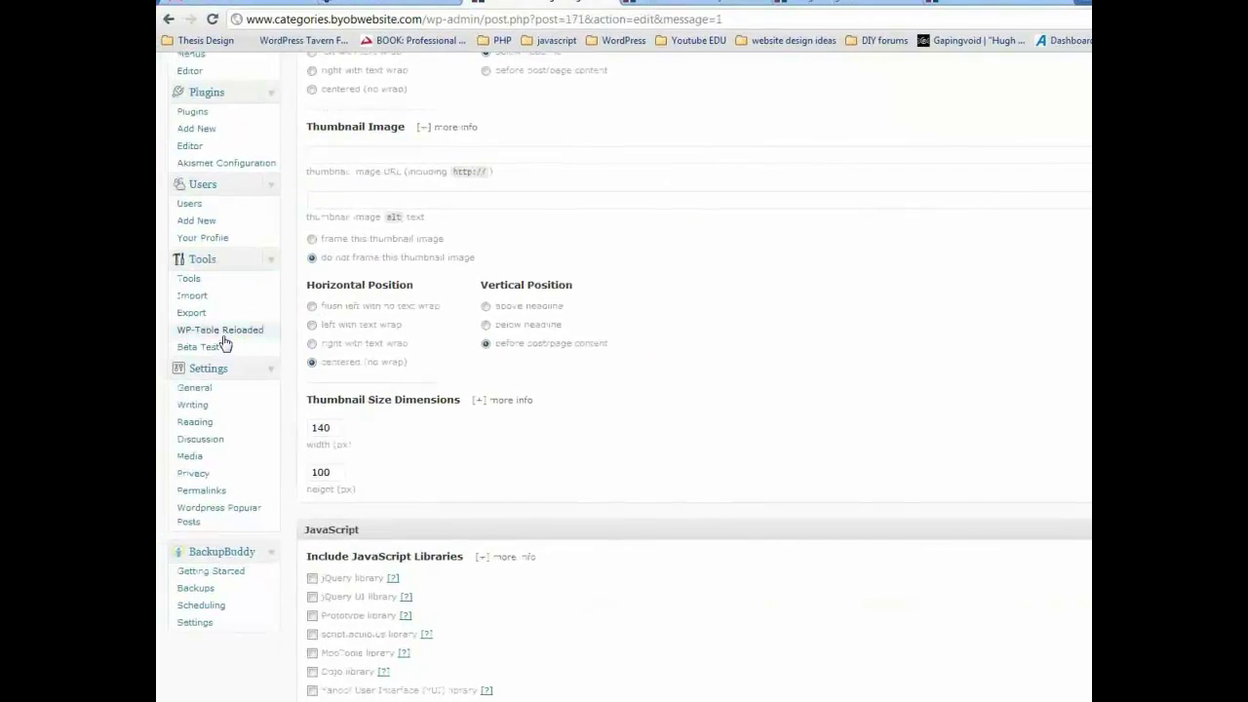
left_click(224, 331)
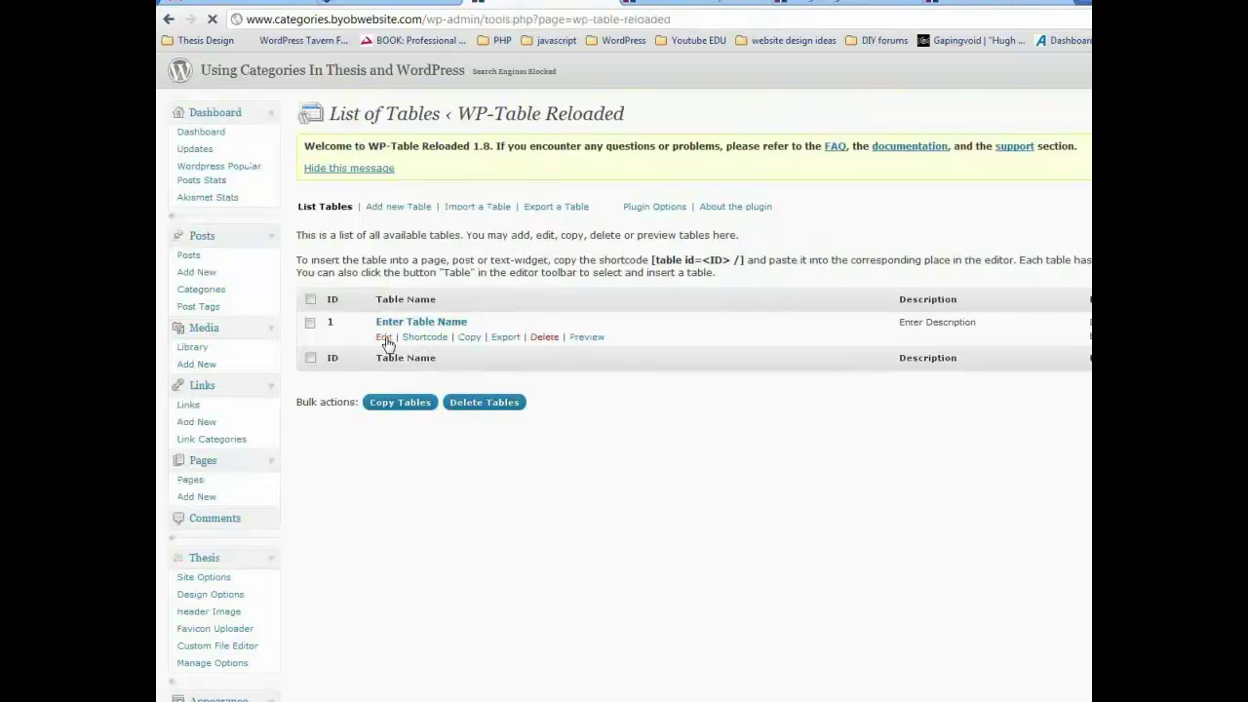
left_click(421, 323)
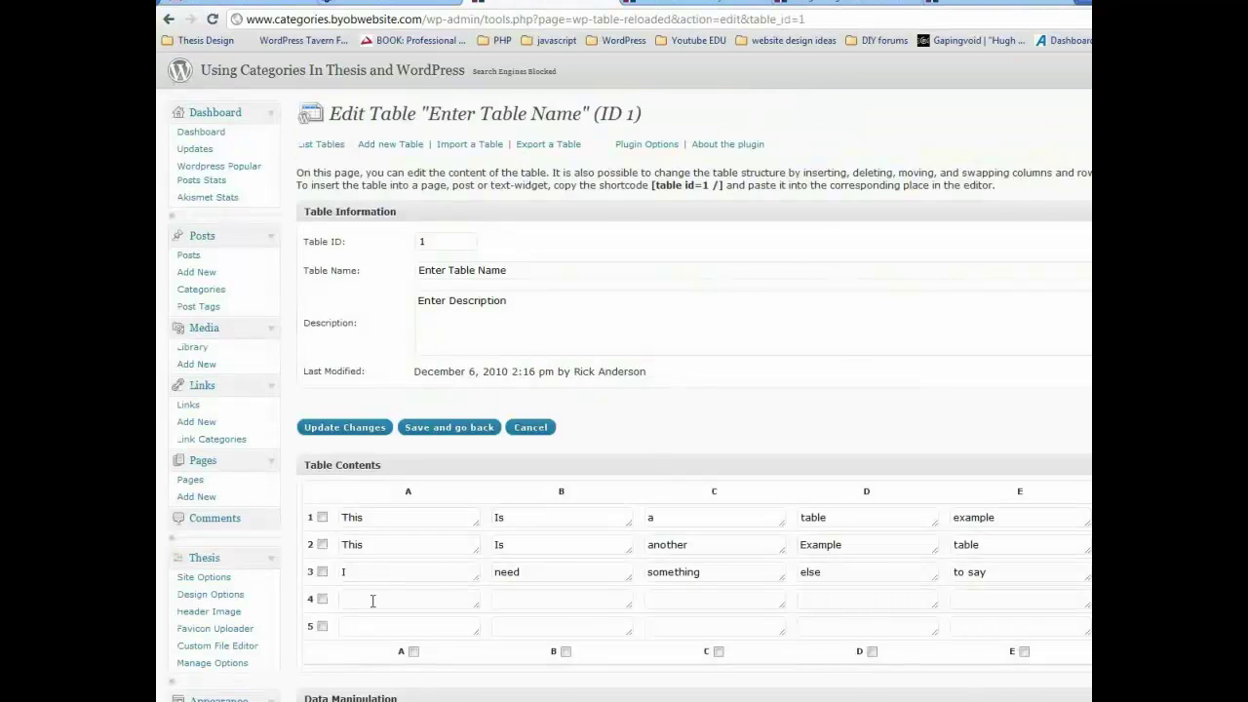
Enter 'Here', 'is', 'a', 'new', 'line' into the five cells of row 4
left_click(409, 599)
type("Here")
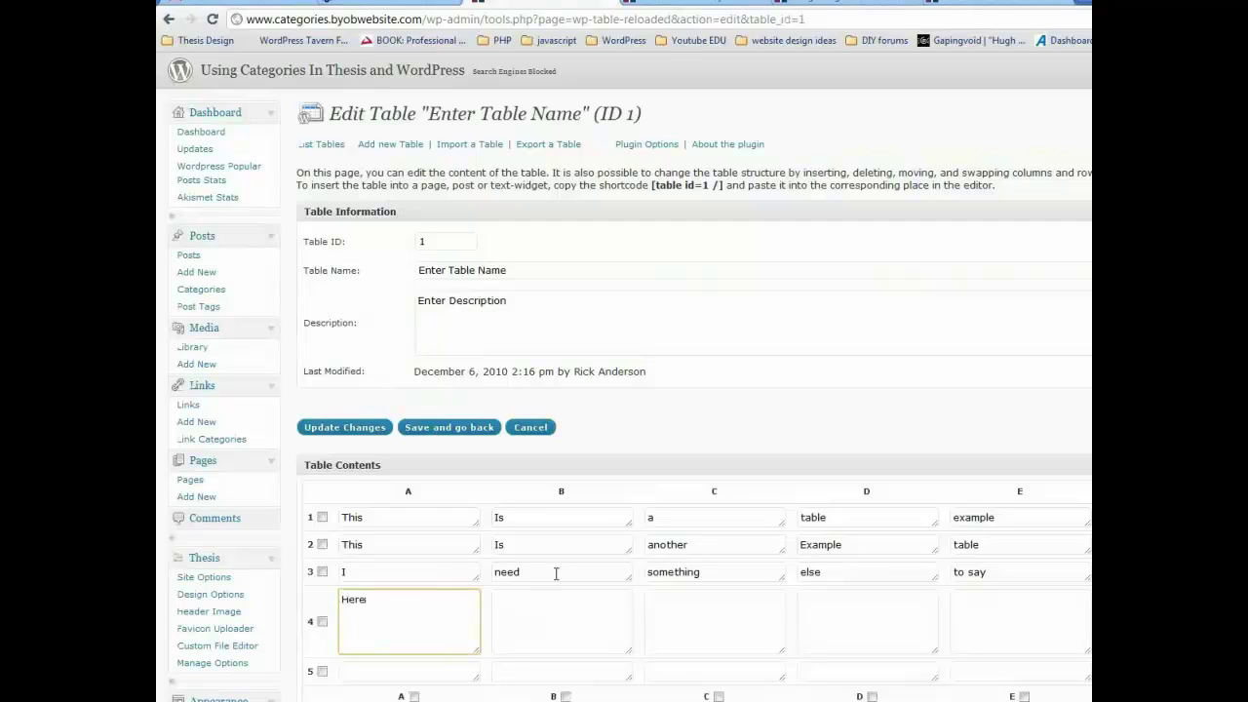
key("Tab")
type("is")
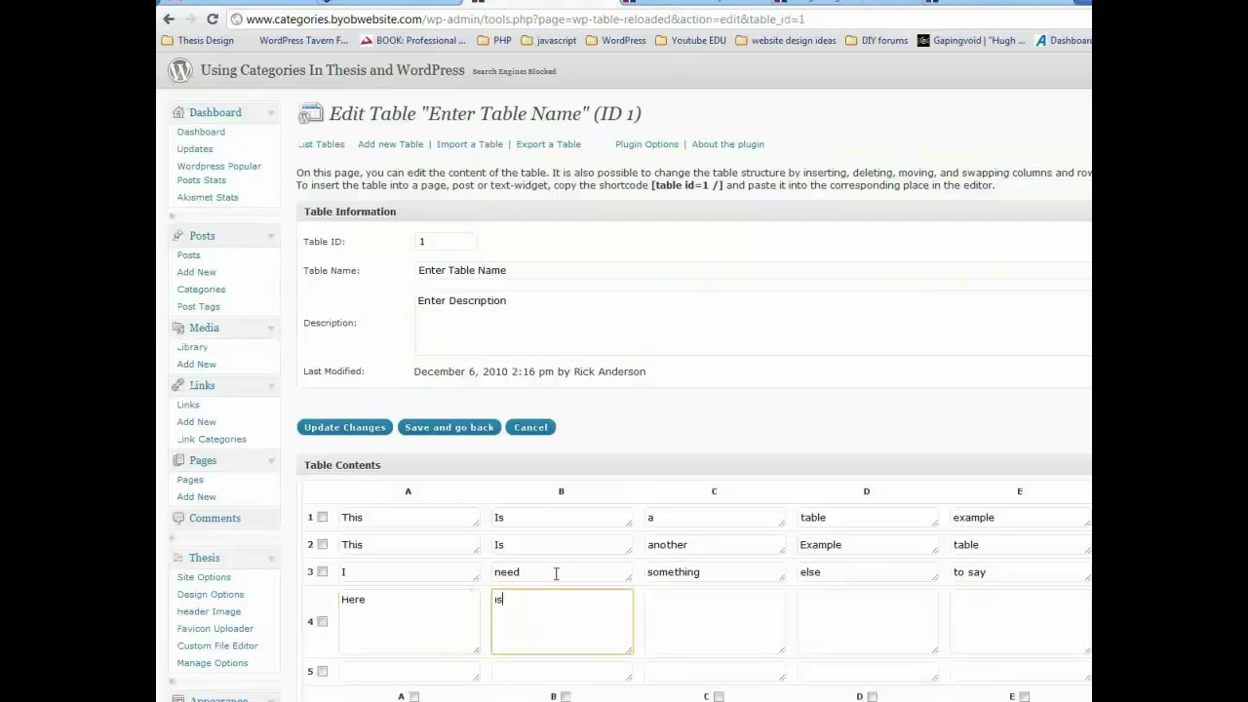
key("Tab")
type("a")
key("Tab")
type("new")
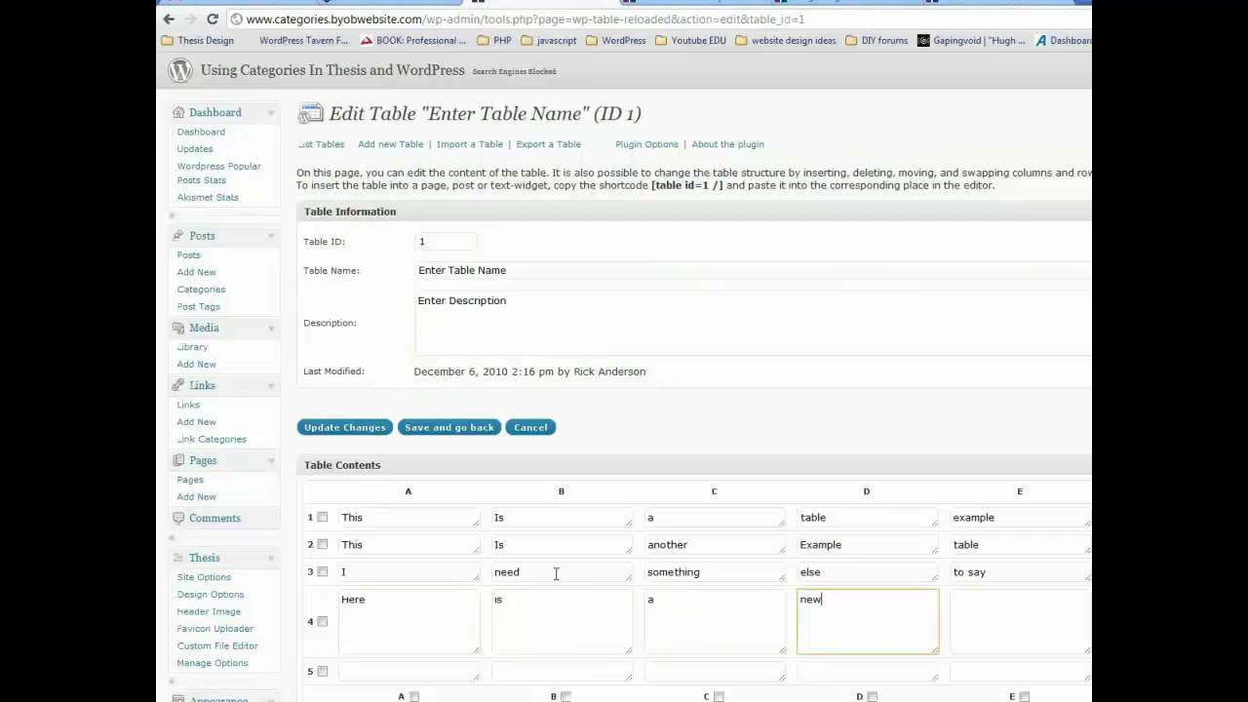
key("Tab")
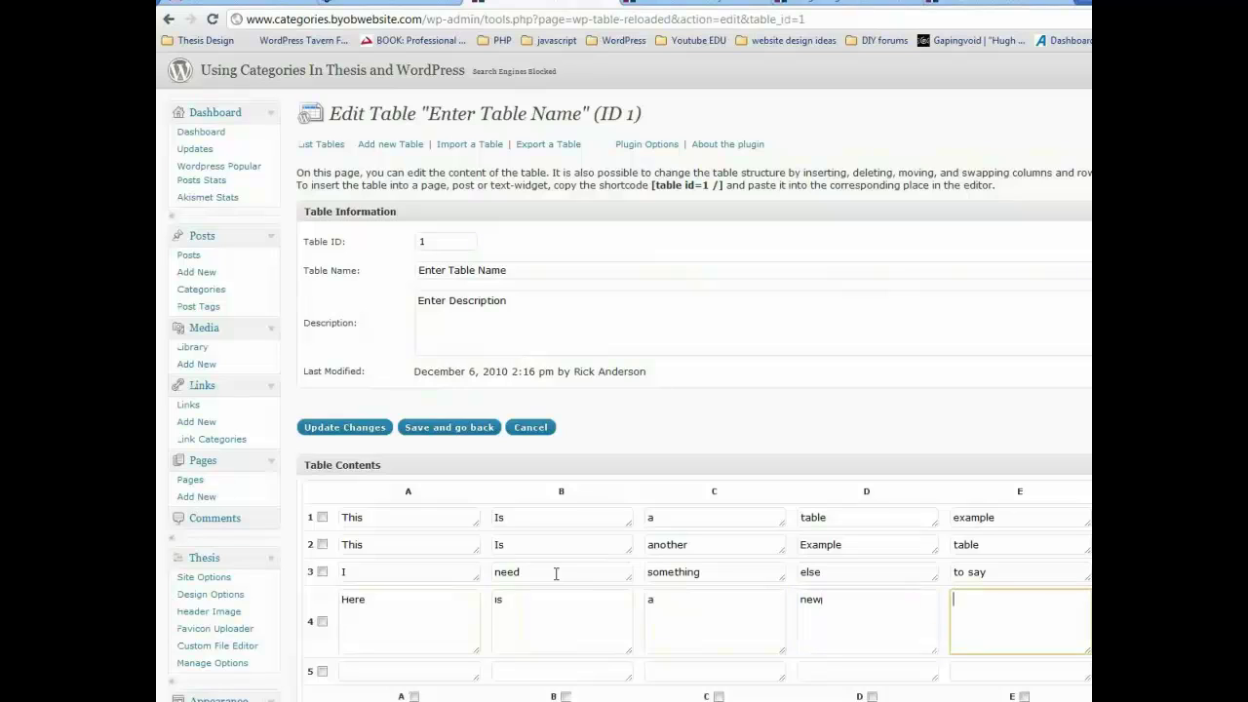
type("line")
Save the table changes, check the live post, then come back to the table editor
left_click(369, 431)
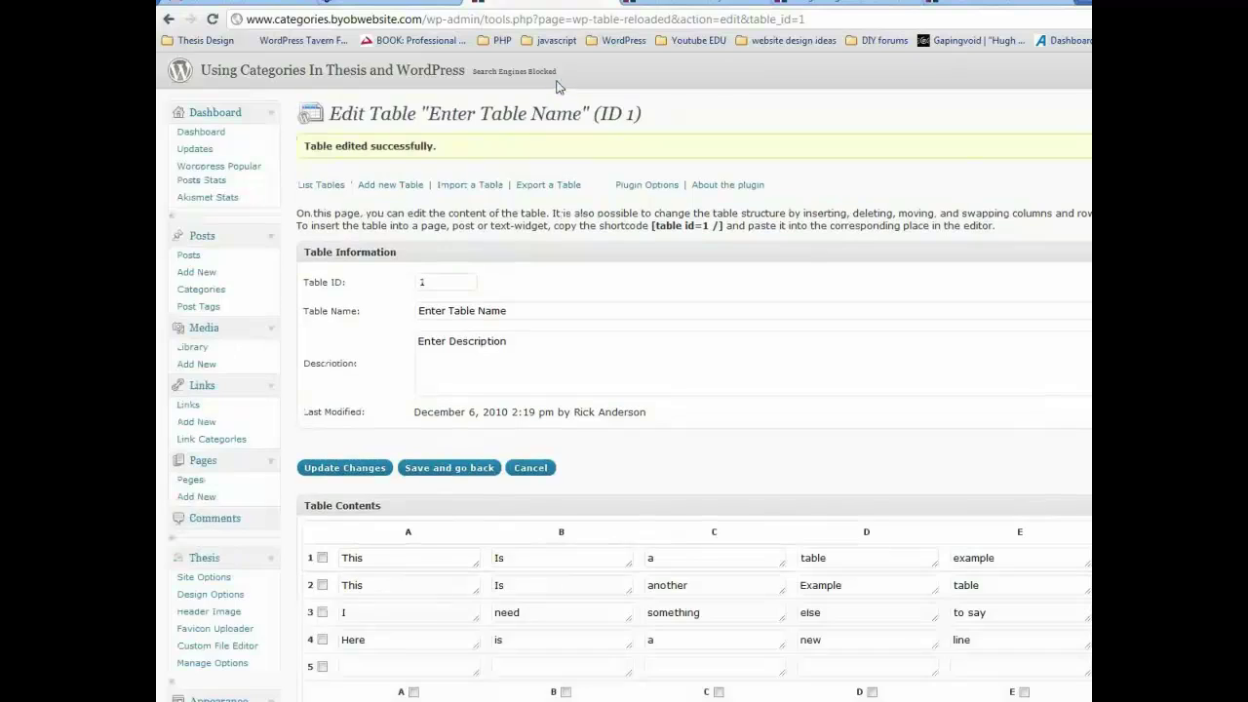
left_click(629, 10)
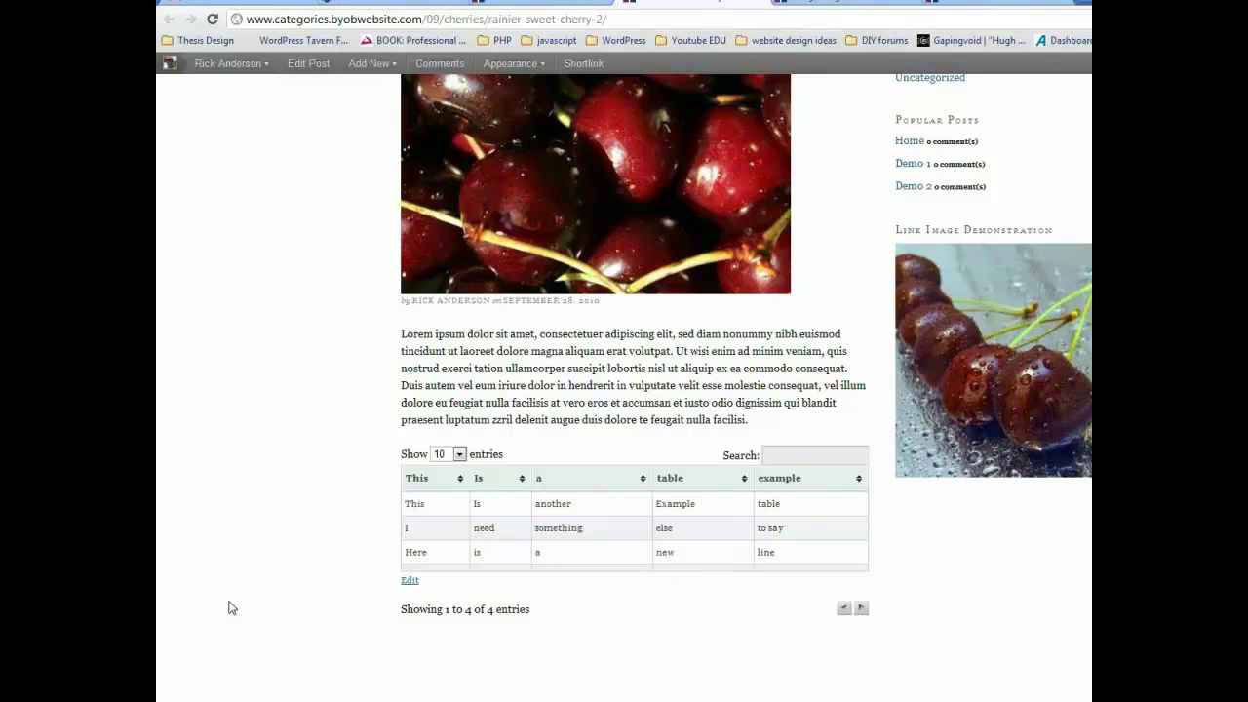
left_click(568, 5)
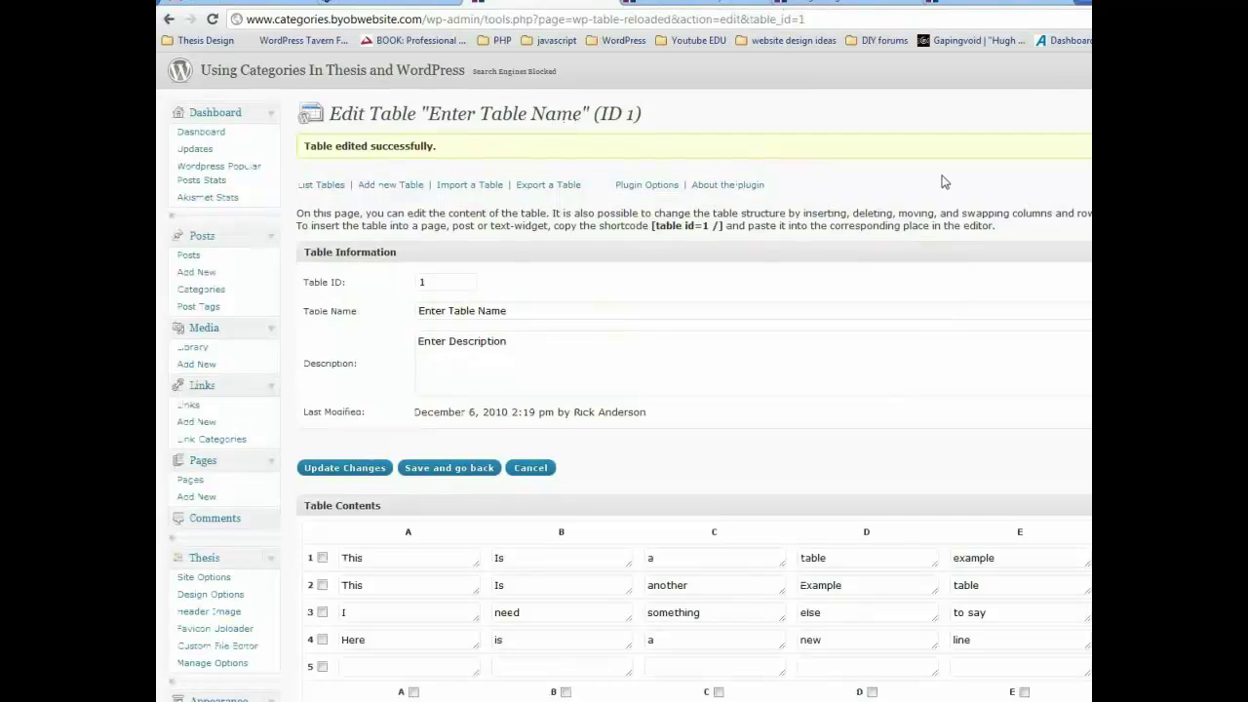
Look through the Edit Table page's Data Manipulation options, then go to the Posts list
scroll(980, 181, "down", 2)
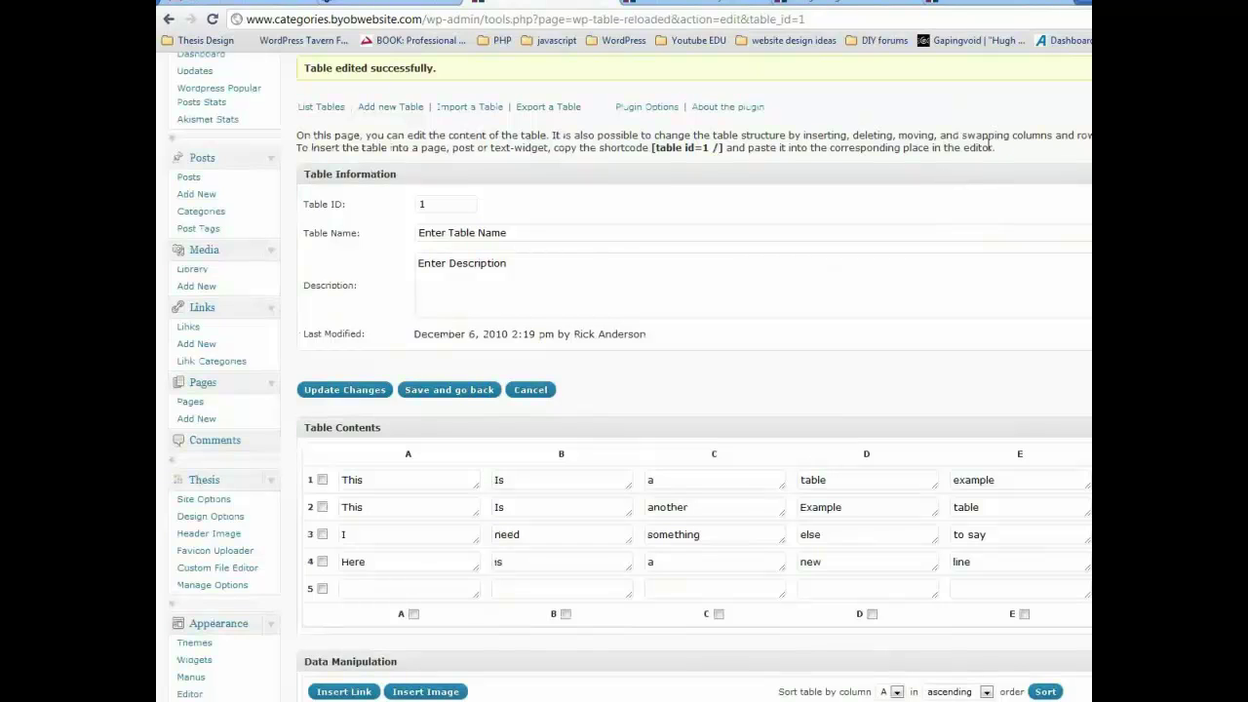
scroll(988, 144, "down", 4)
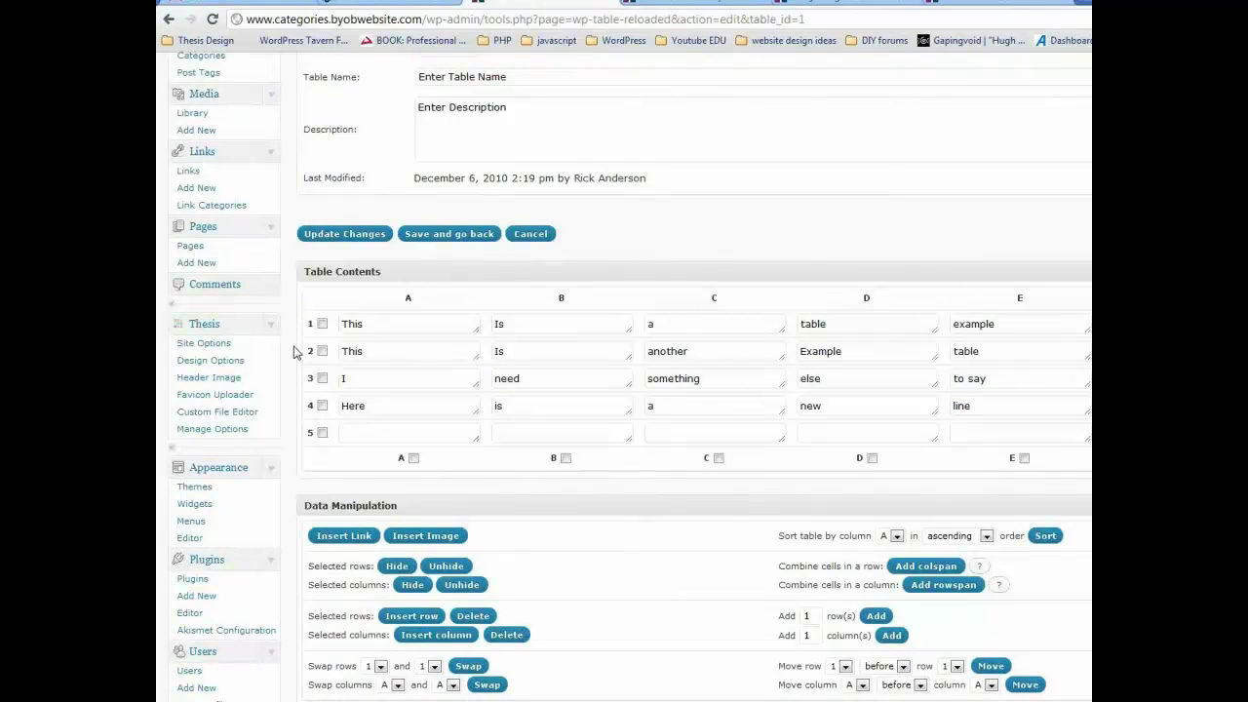
scroll(492, 244, "down", 4)
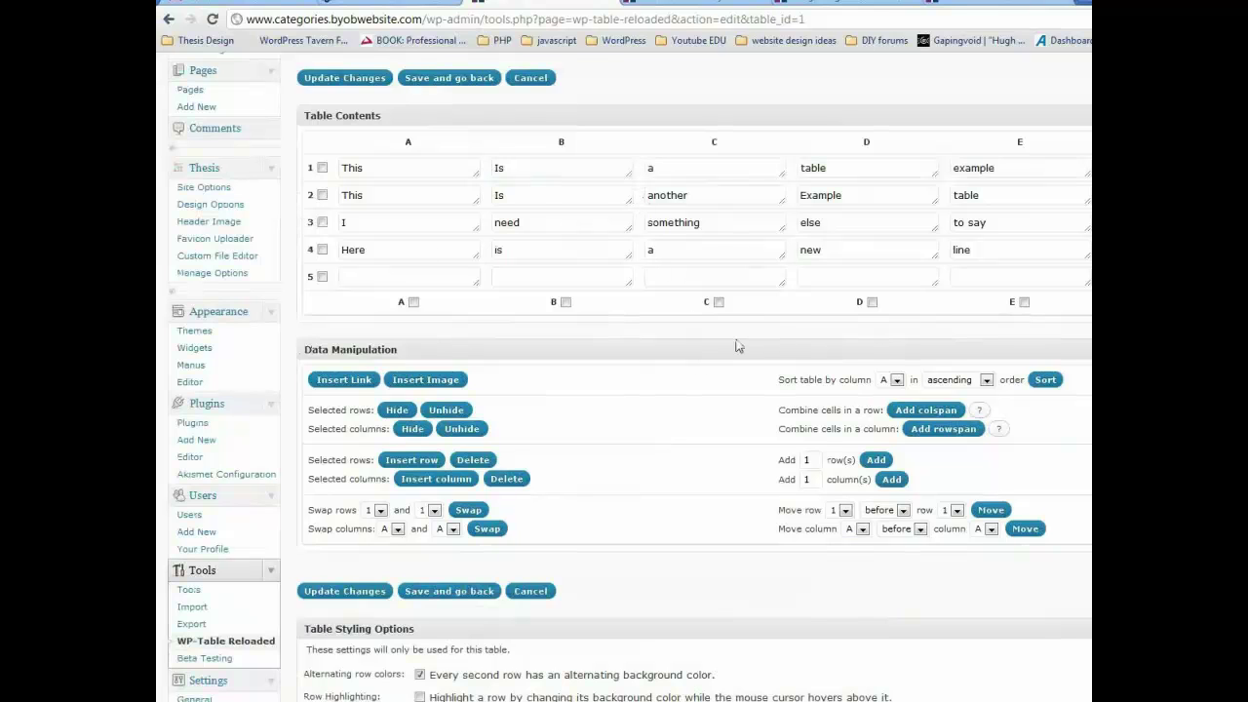
scroll(683, 368, "up", 3)
scroll(681, 372, "up", 2)
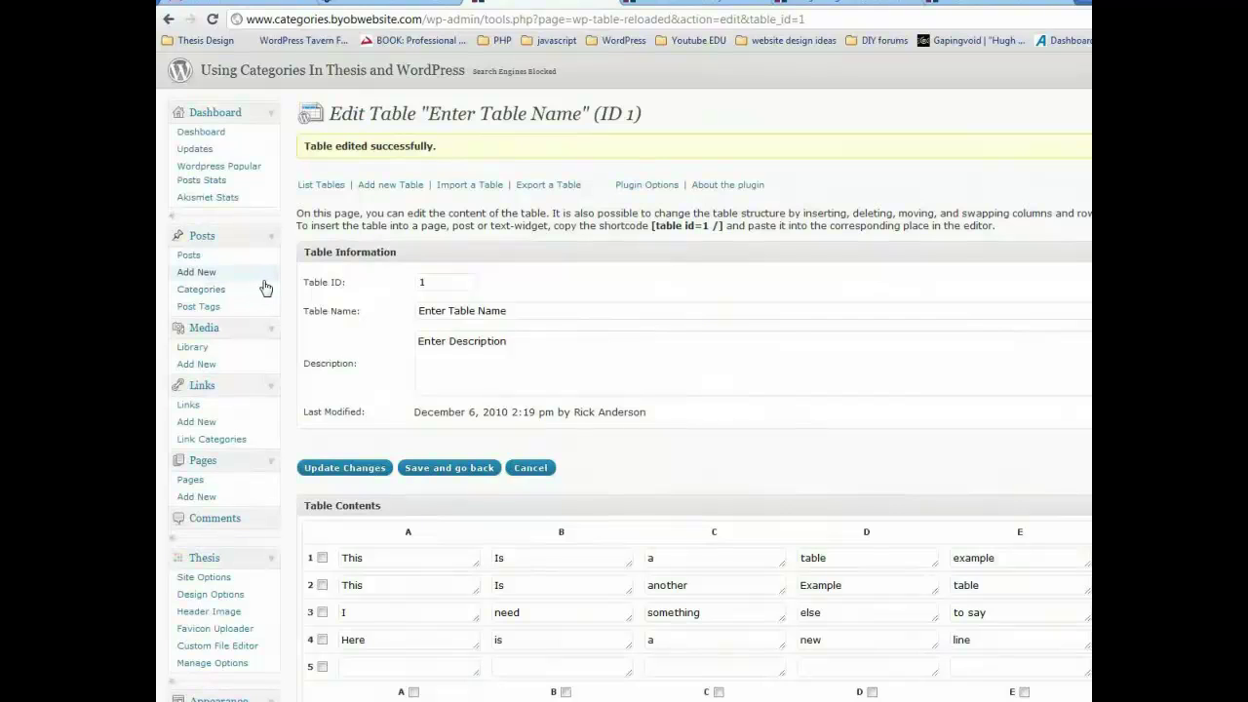
left_click(189, 259)
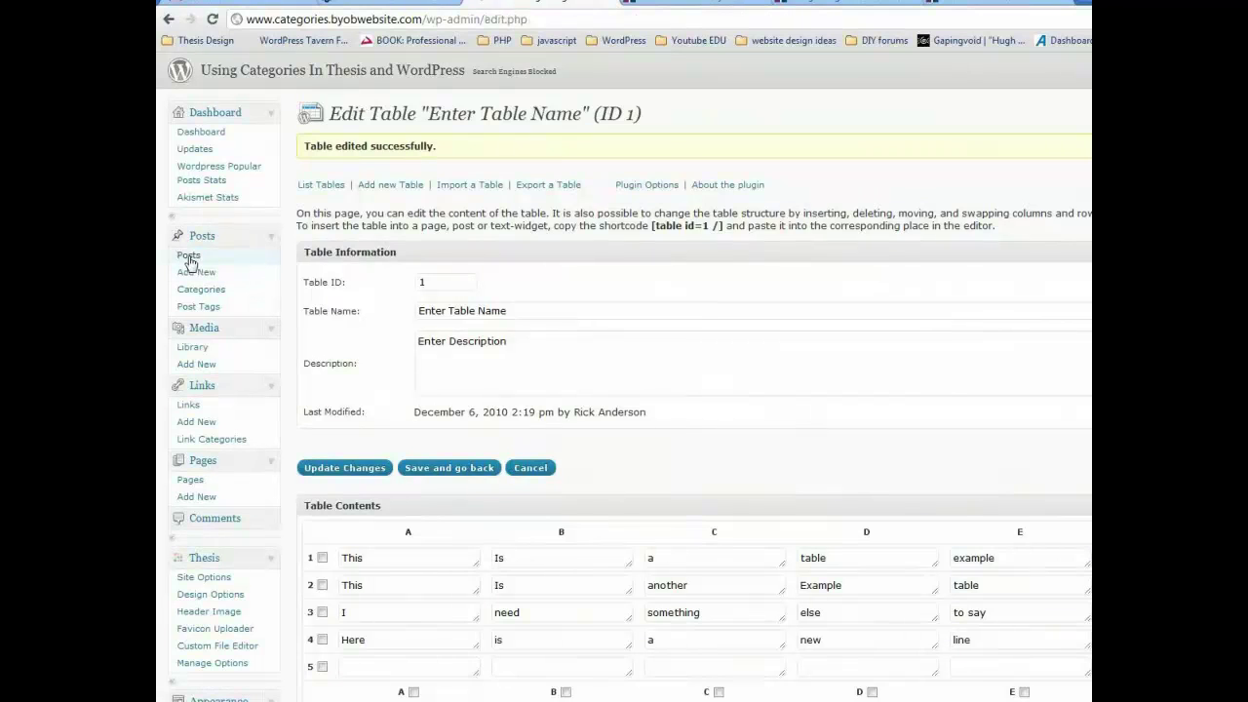
Look through the Bing Cherry - 2 post in the editor, then go back to the Dashboard
left_click(329, 272)
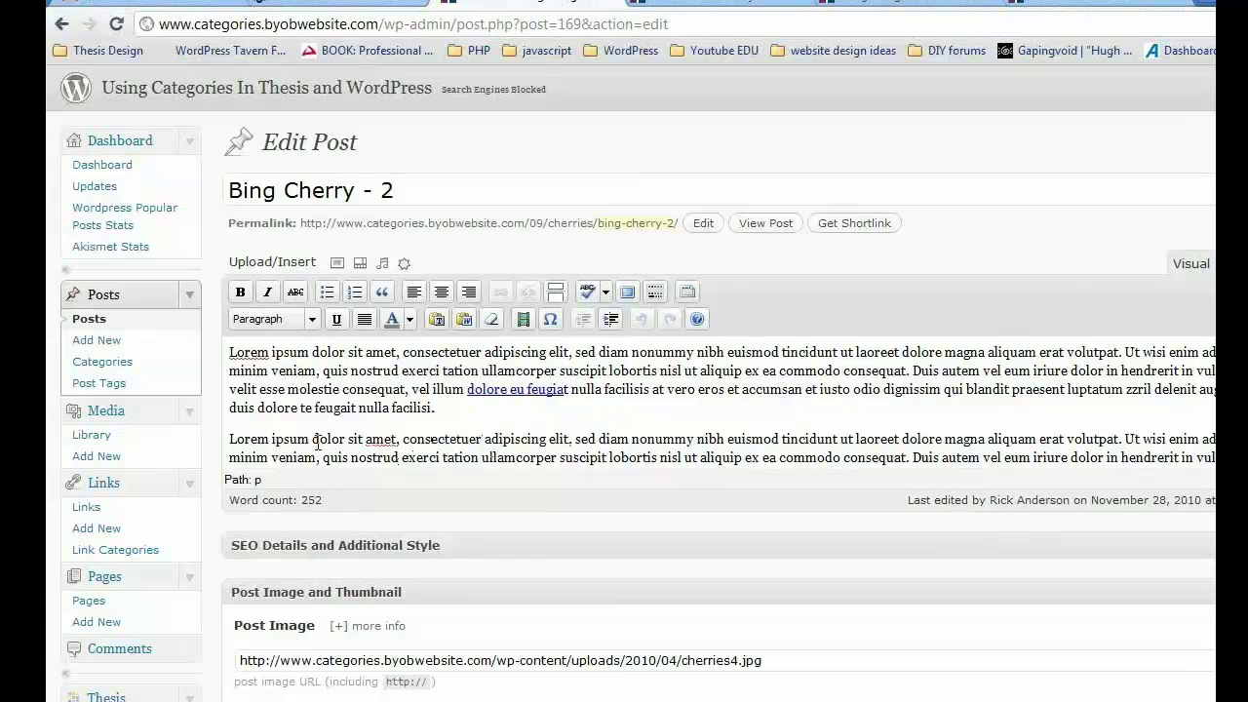
scroll(209, 444, "down", 1)
scroll(211, 445, "down", 1)
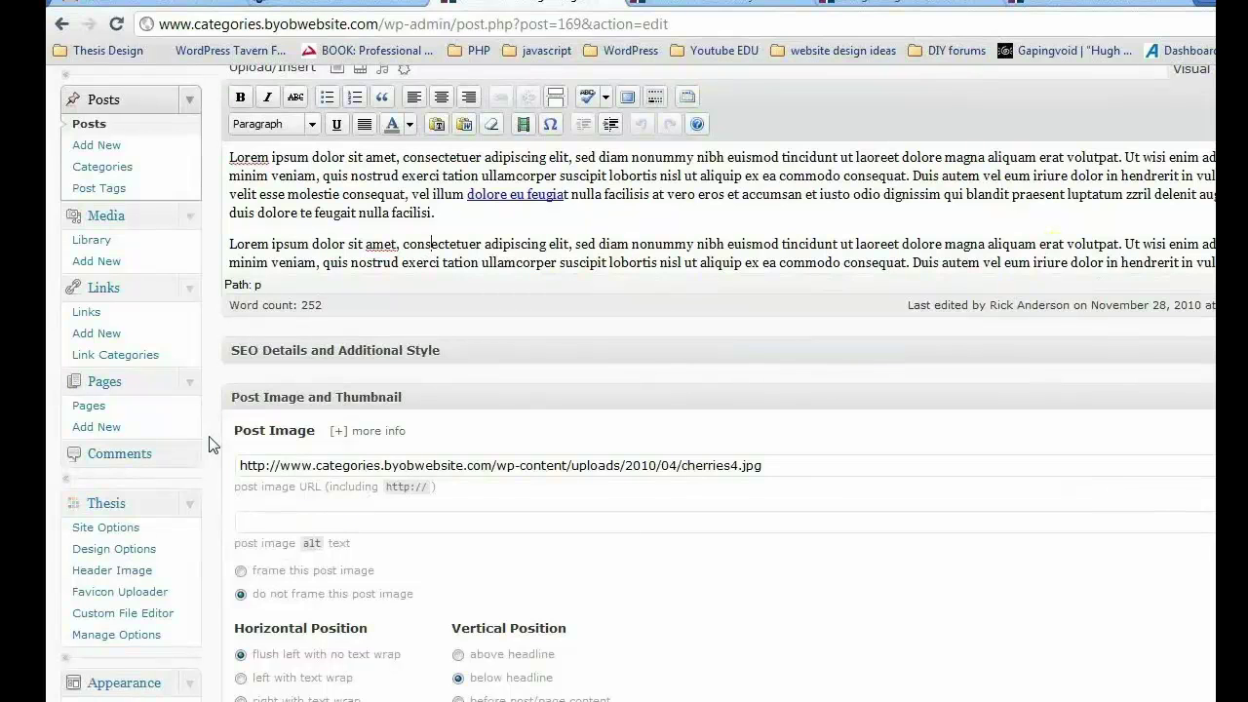
scroll(209, 445, "up", 3)
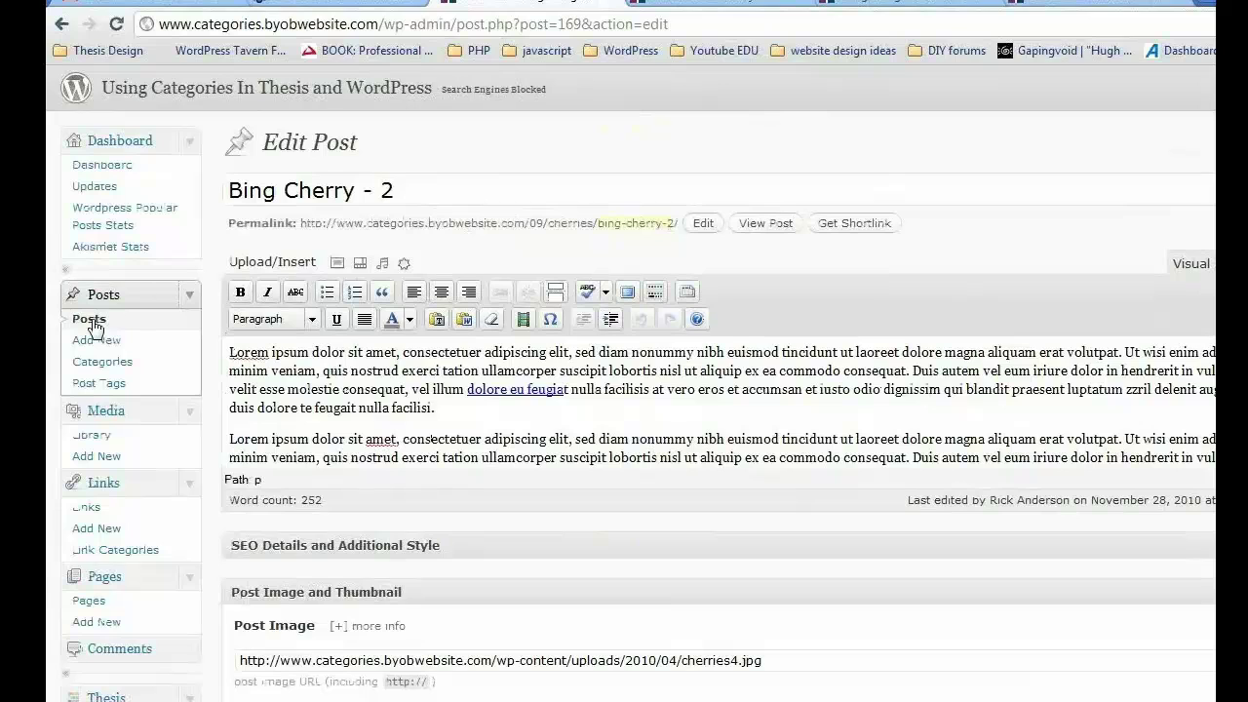
left_click(117, 142)
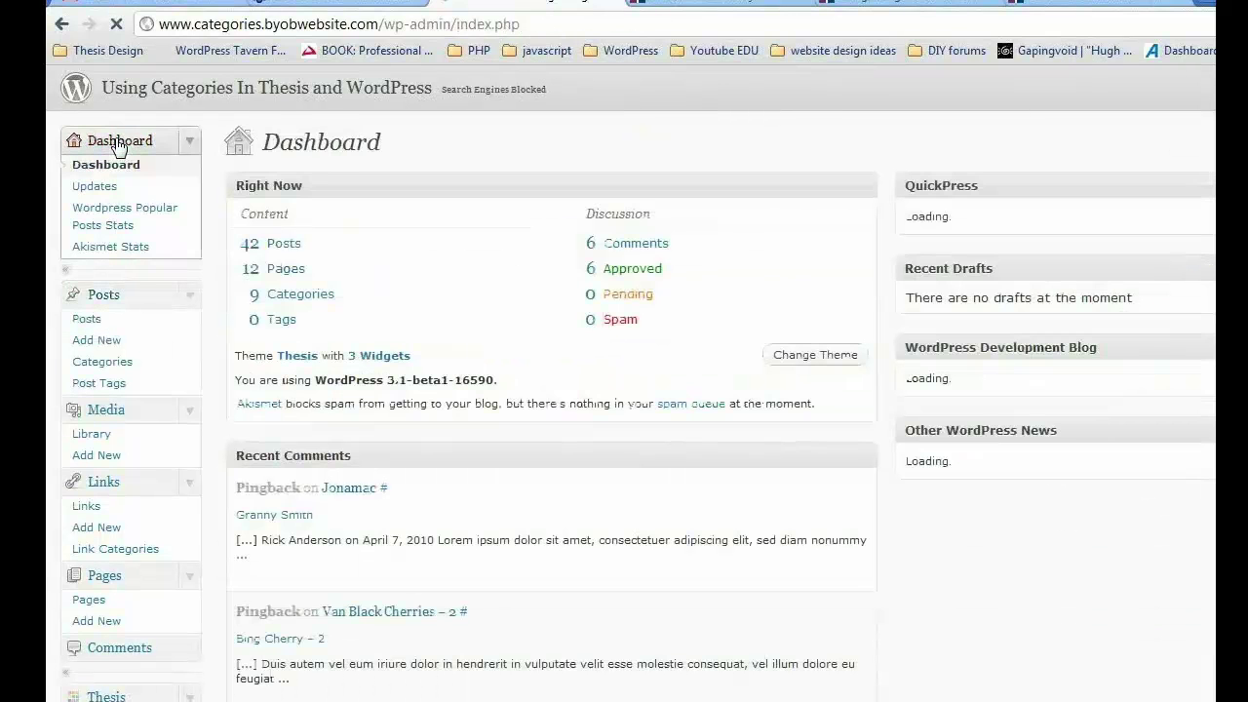